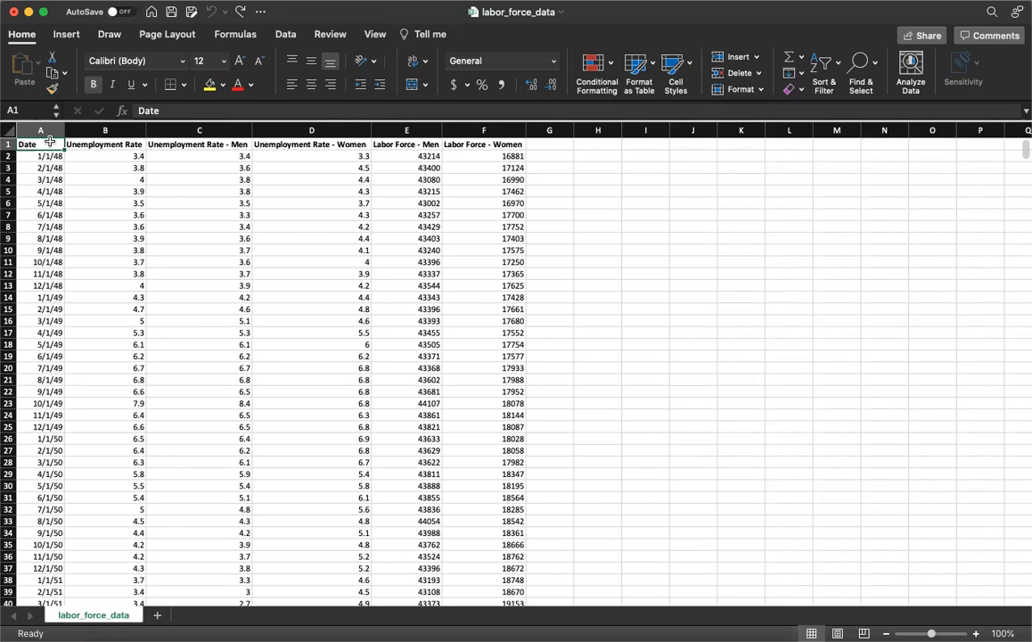
Insert a line chart of the whole labor force table and move it into the empty area beside the data
click(63, 33)
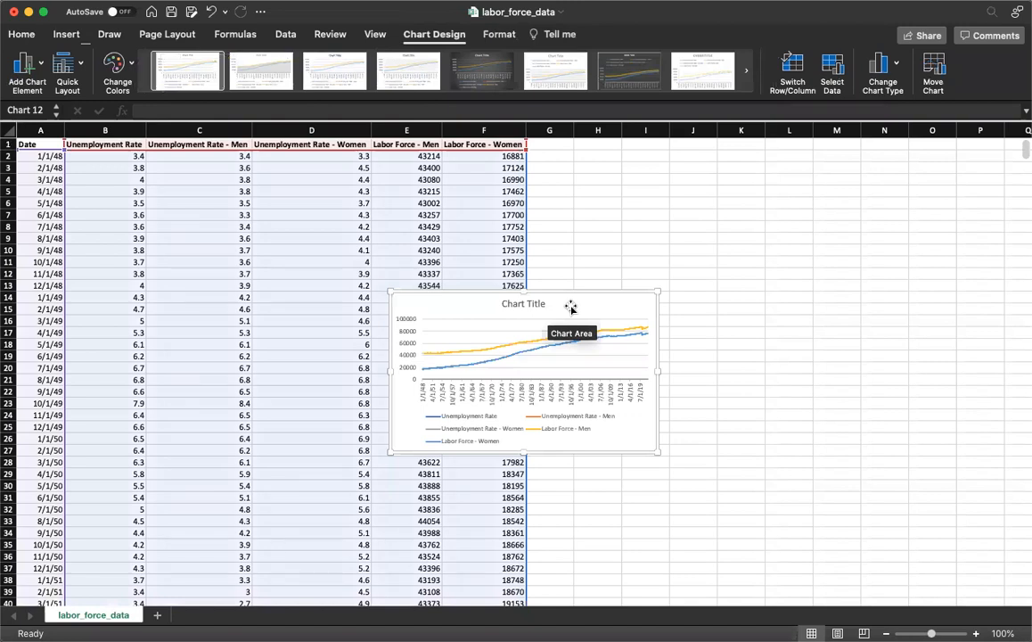
drag(570, 306, 758, 166)
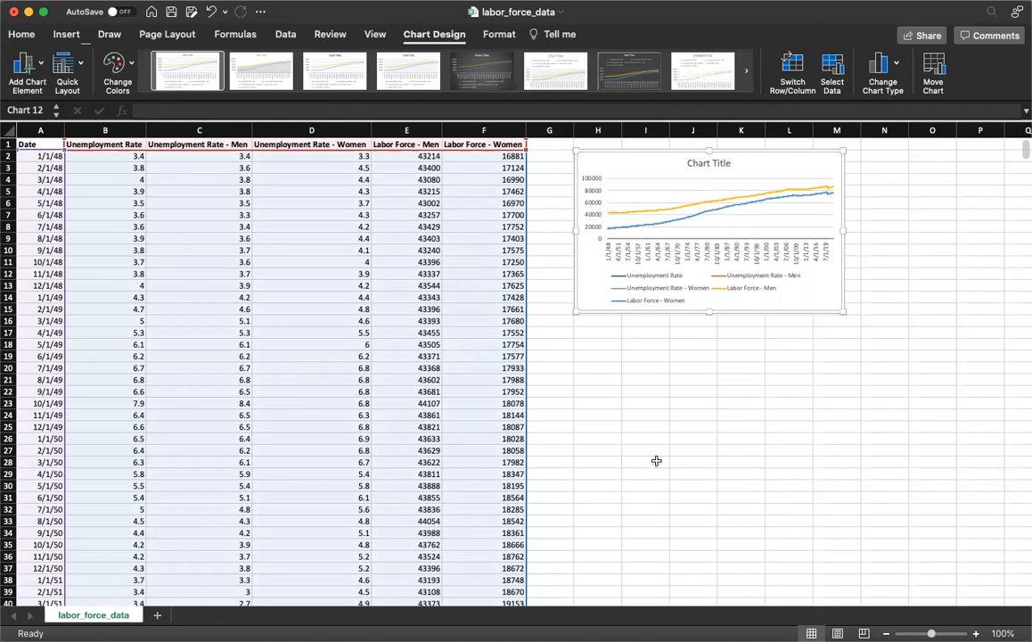
Remove both Labor Force series and the Men and Women unemployment series from the chart's data source, keeping only Unemployment Rate
right_click(630, 198)
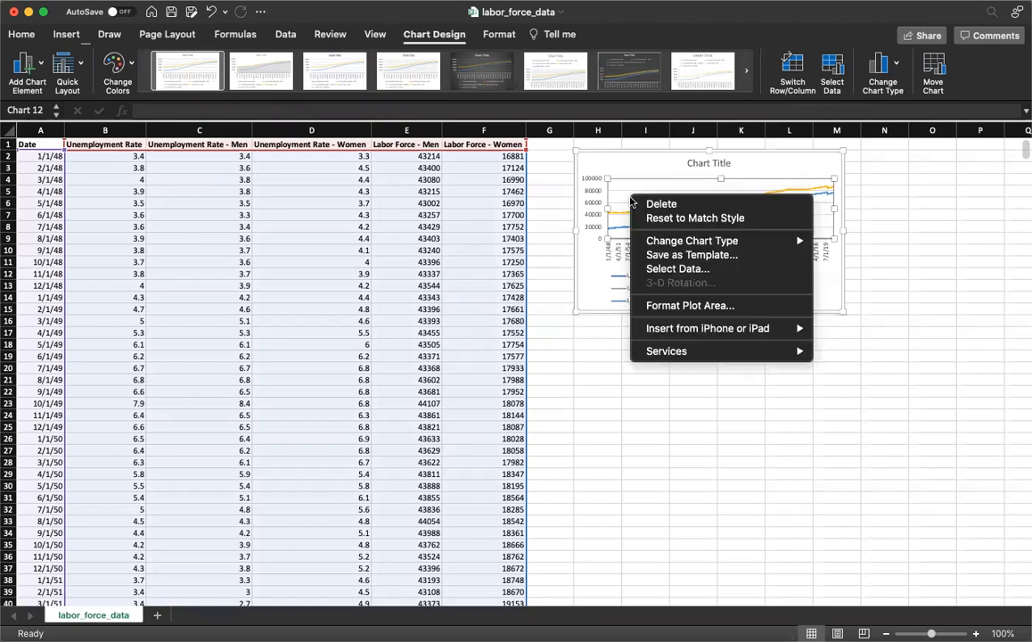
click(697, 270)
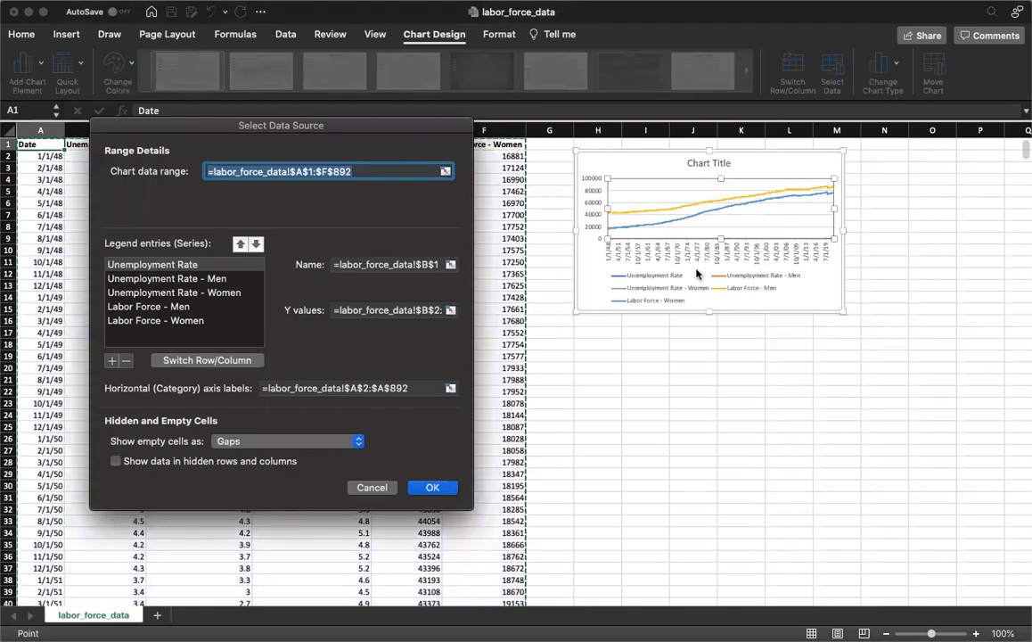
click(156, 323)
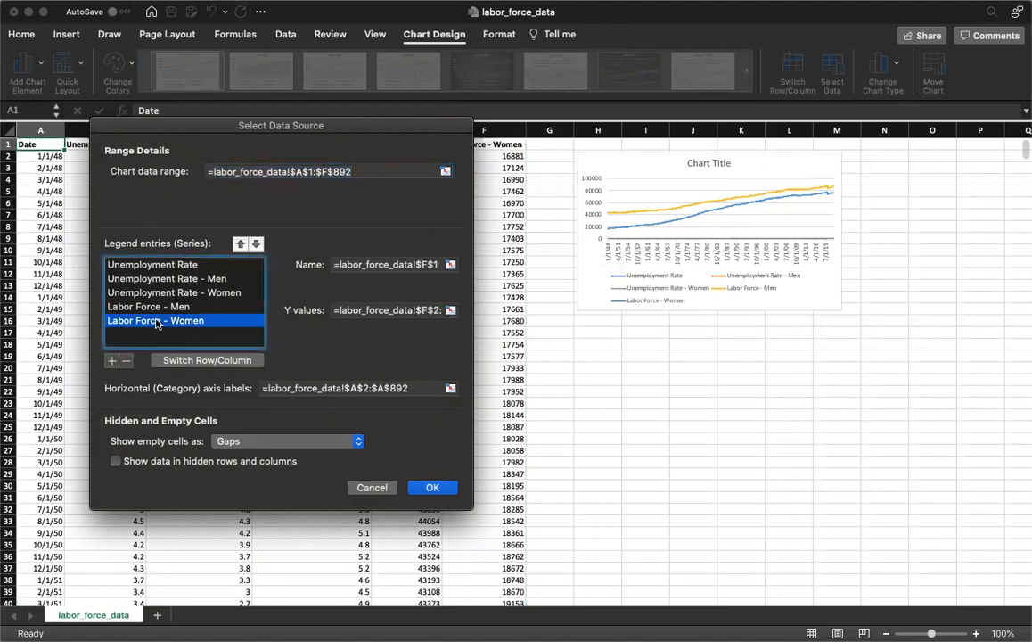
click(125, 361)
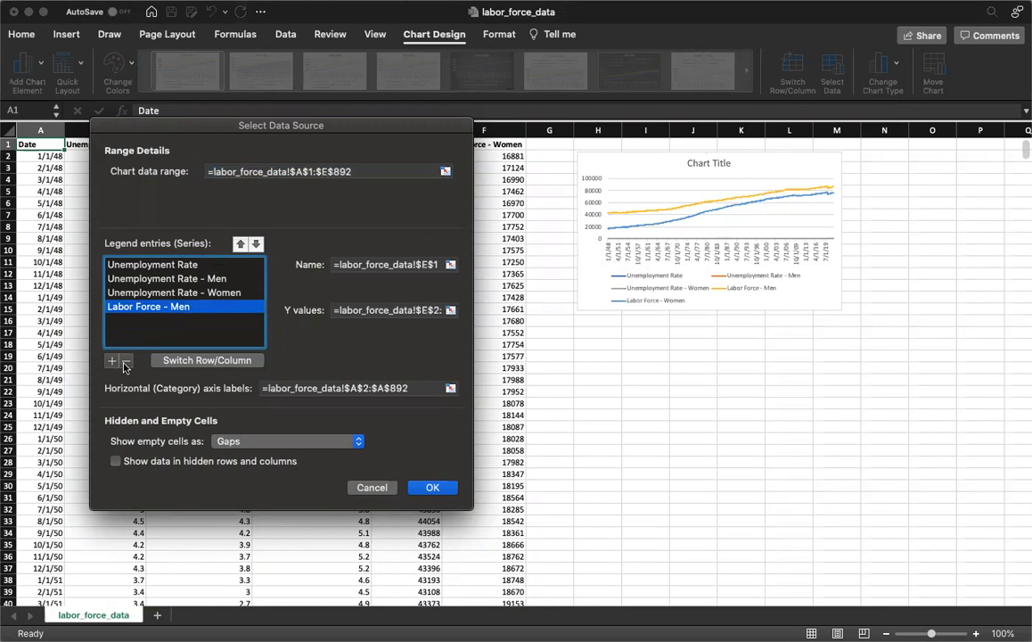
click(124, 361)
click(125, 361)
click(125, 361)
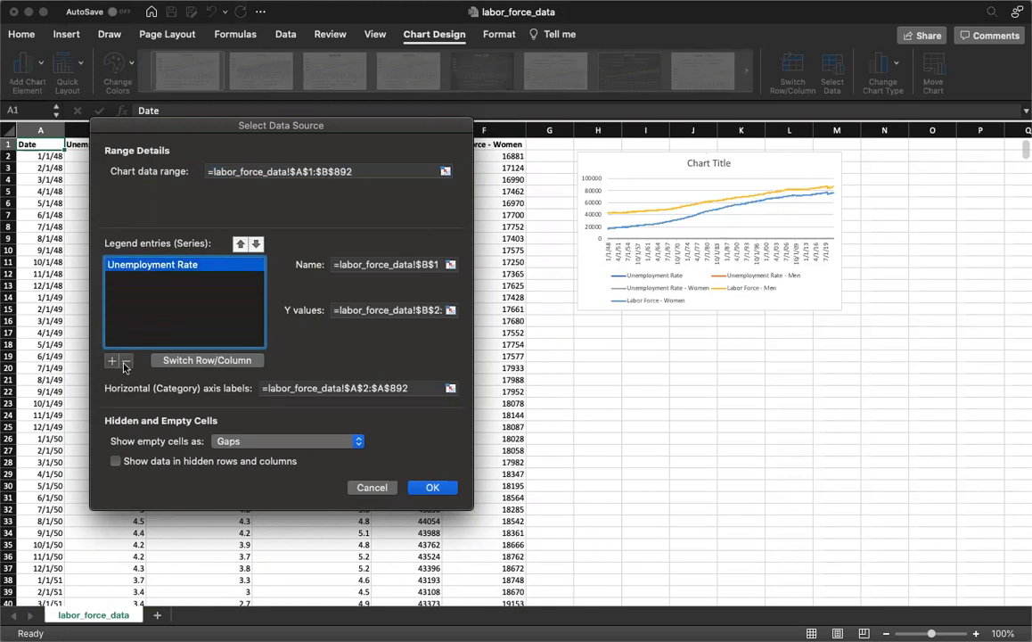
click(428, 487)
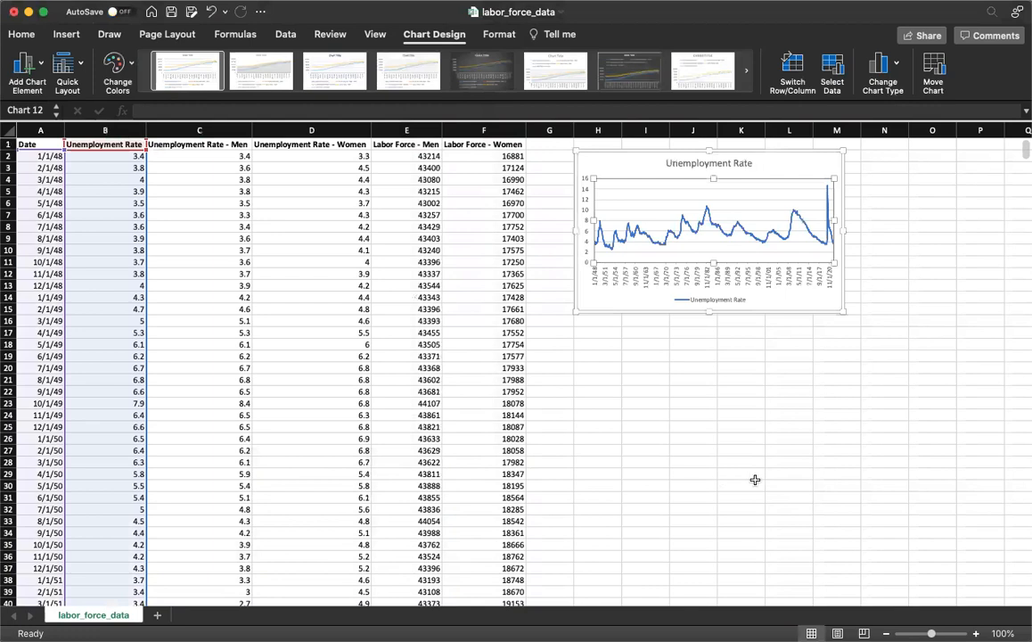
Delete the Unemployment Rate chart from the sheet
click(774, 394)
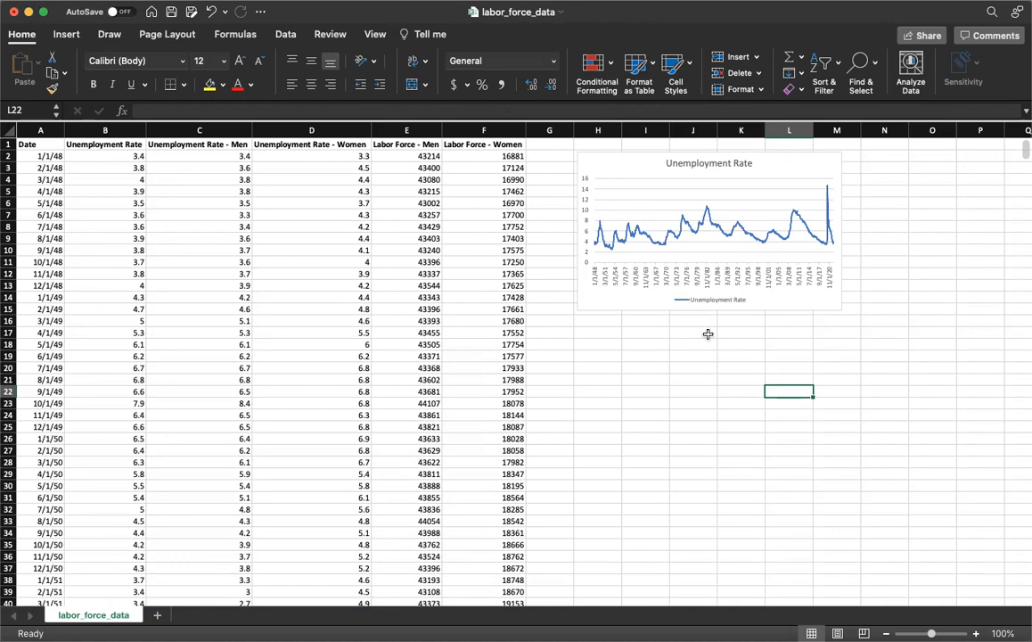
click(775, 169)
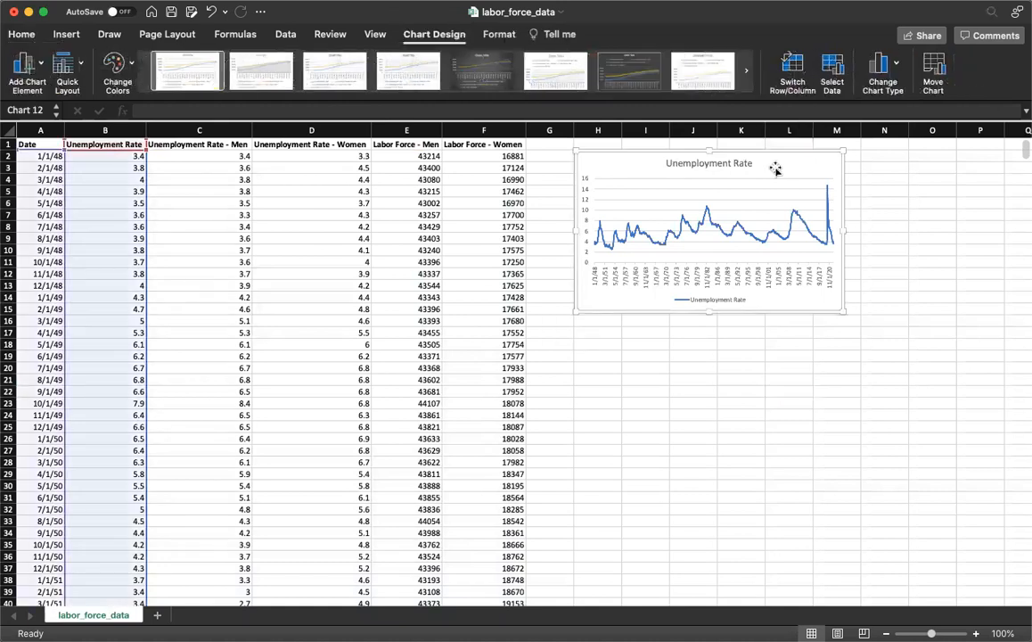
key(Delete)
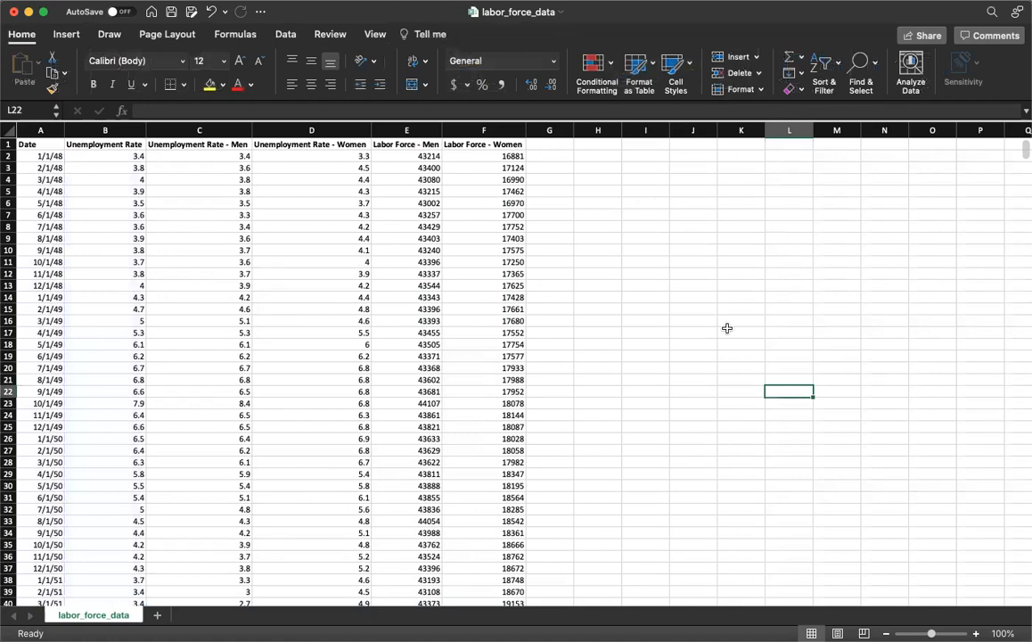
Insert a blank line chart with an empty cell selected and move it beside the data, near the top of the sheet
click(67, 36)
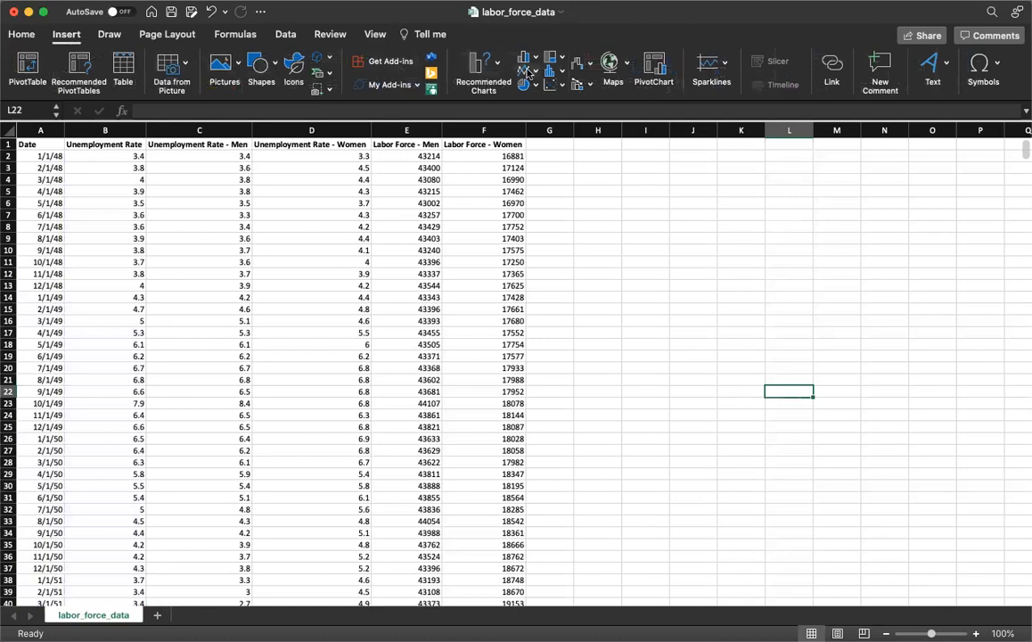
click(538, 130)
drag(521, 405, 705, 263)
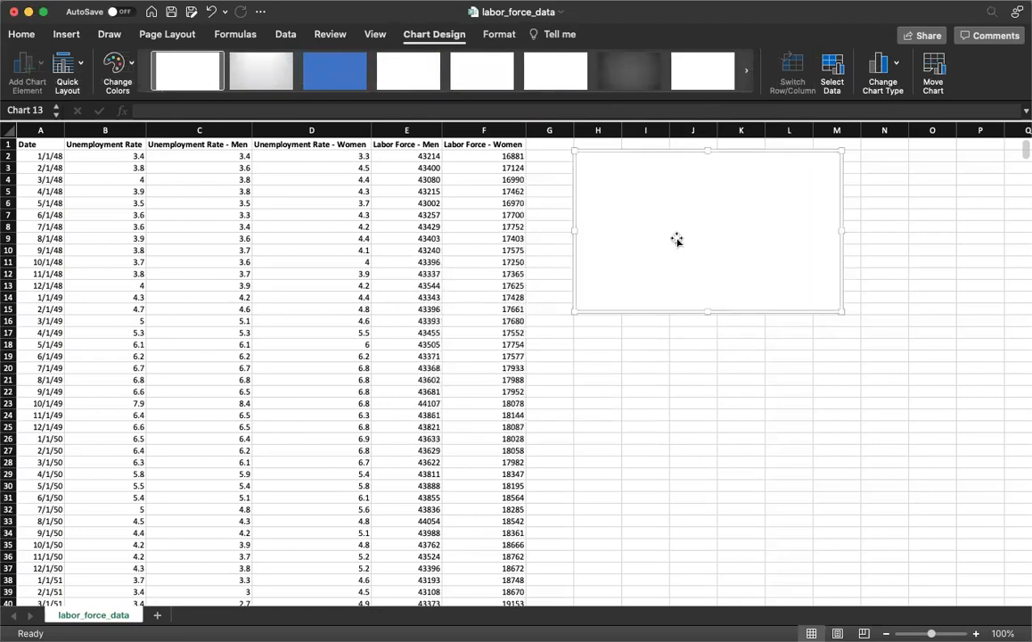
Add a new series to the blank chart's data source, keeping the sheet's data columns accessible for picking its name
right_click(677, 239)
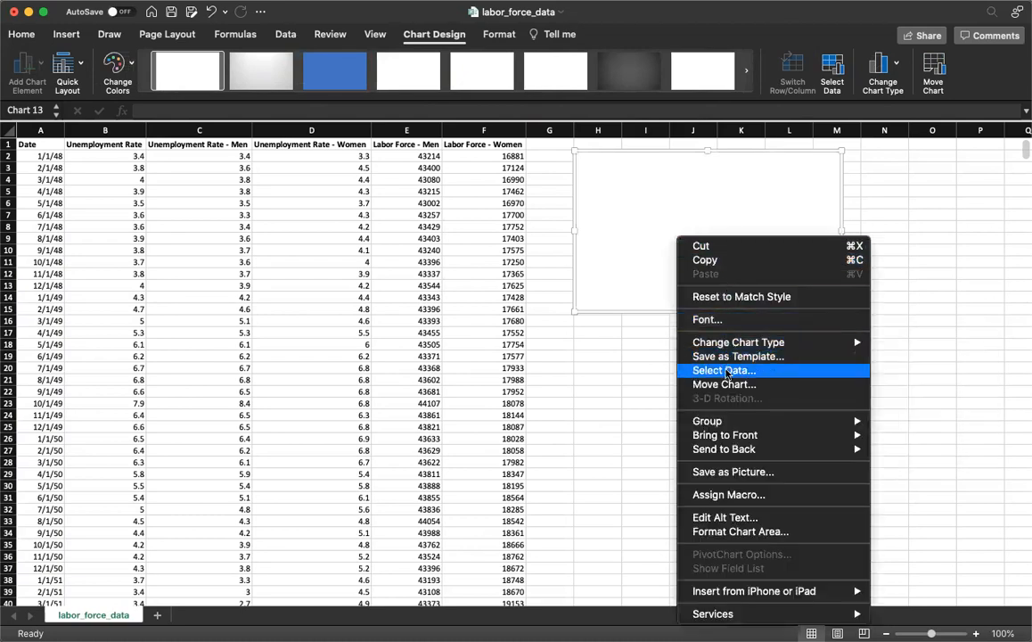
click(727, 370)
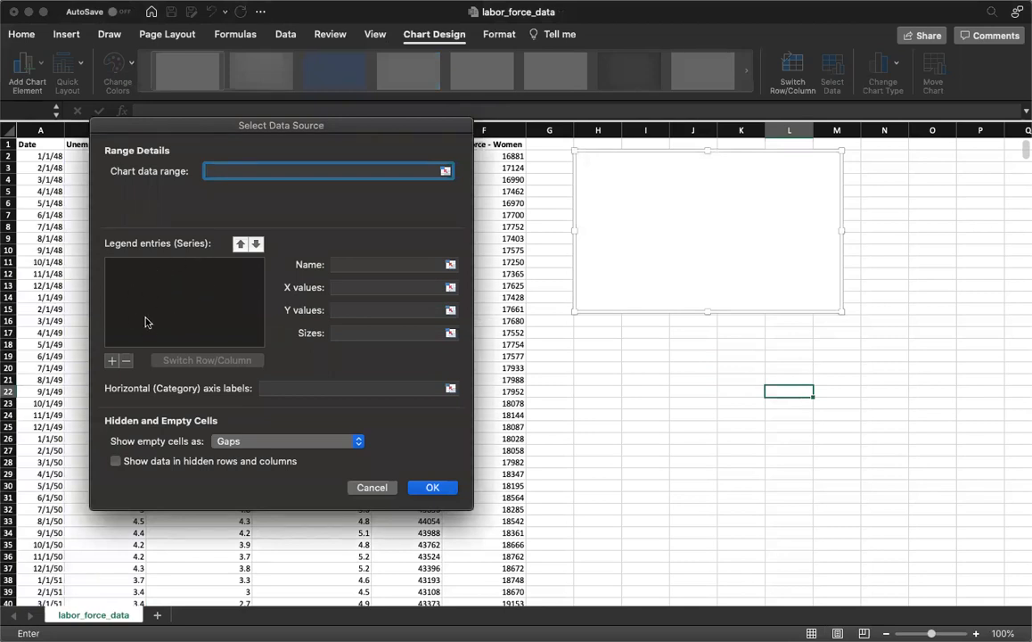
click(114, 360)
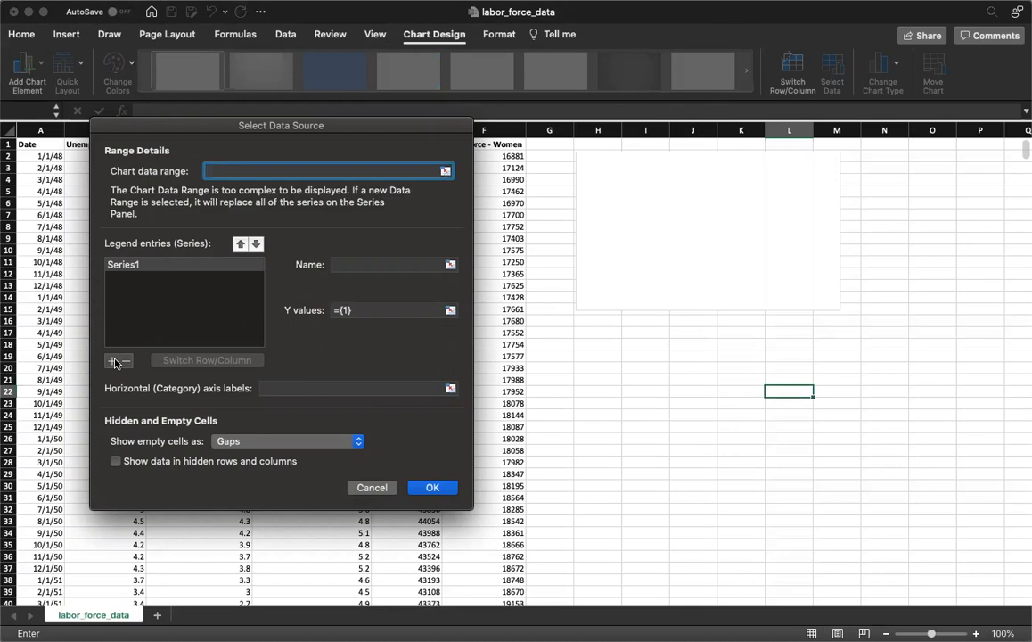
drag(140, 131, 435, 163)
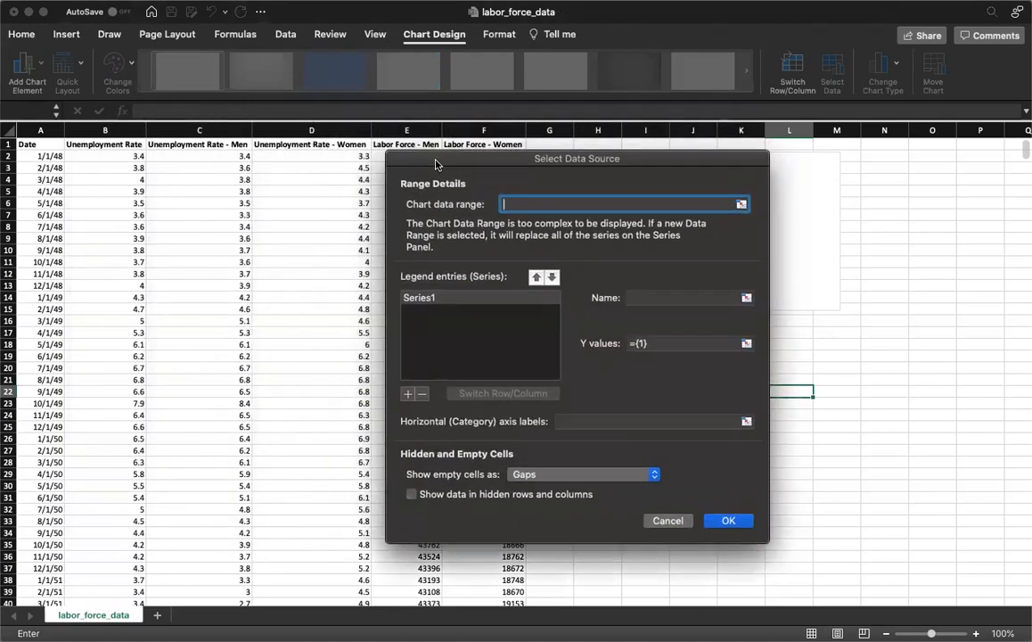
click(637, 300)
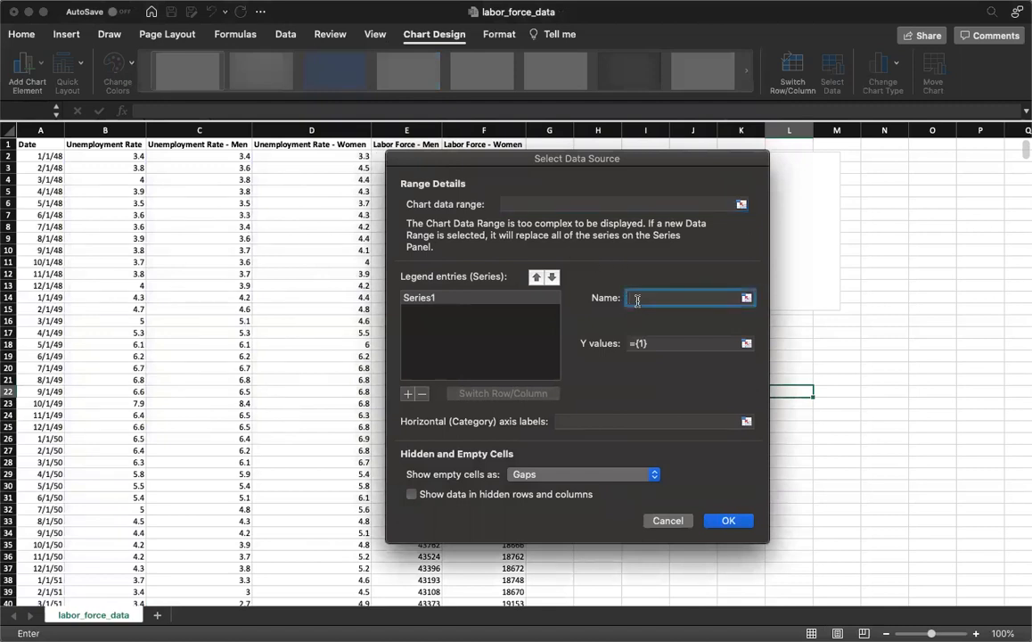
text(Unemplo)
key(BackSpace)
key(BackSpace)
key(BackSpace)
key(BackSpace)
key(BackSpace)
key(BackSpace)
key(BackSpace)
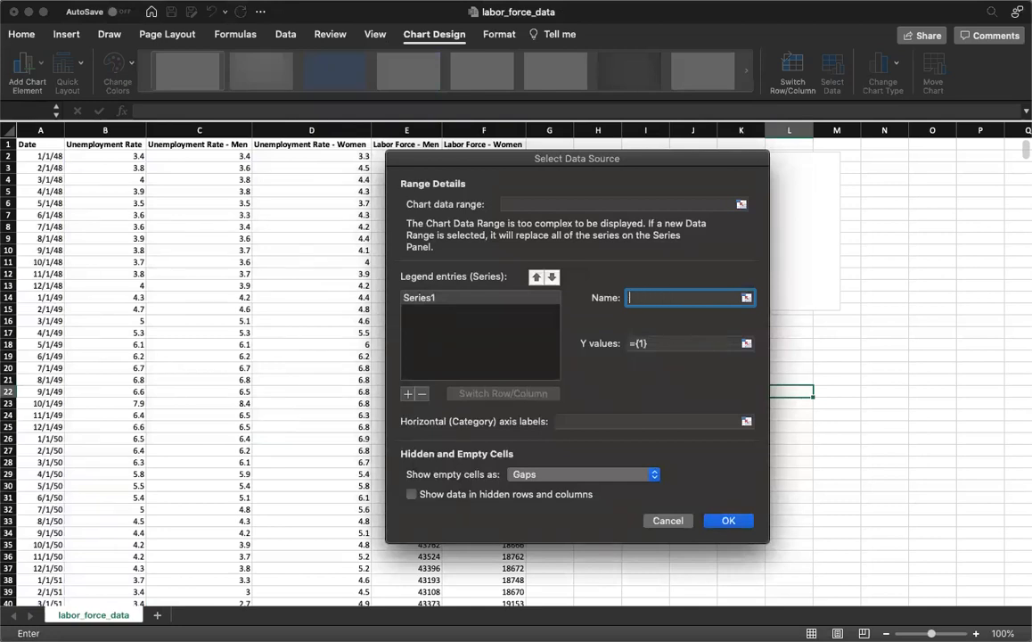
Link the new series' name to cell B1 and set its Y values to B2:B892
click(132, 144)
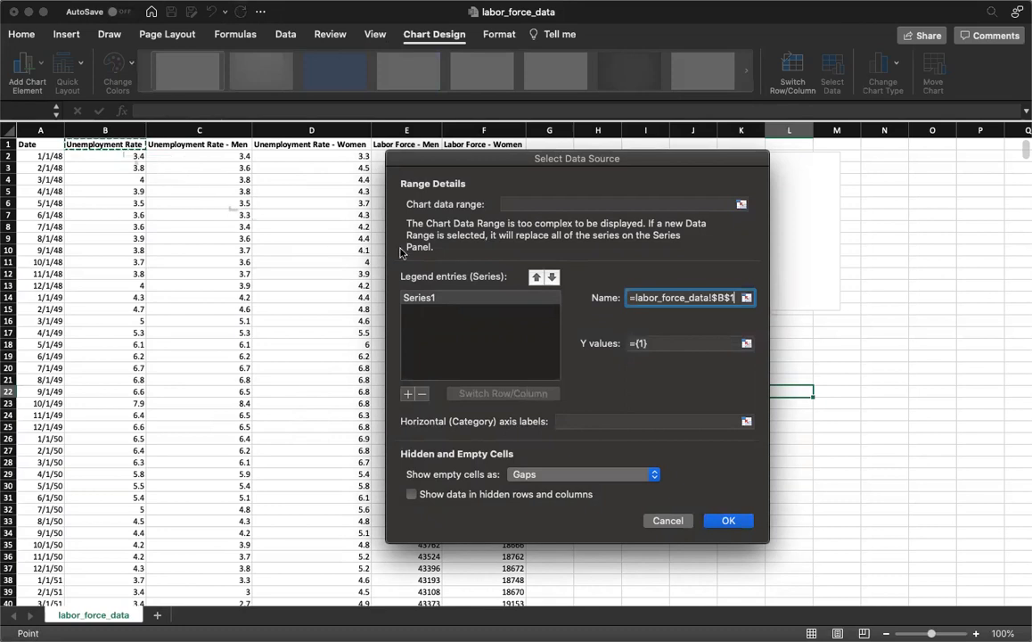
click(655, 343)
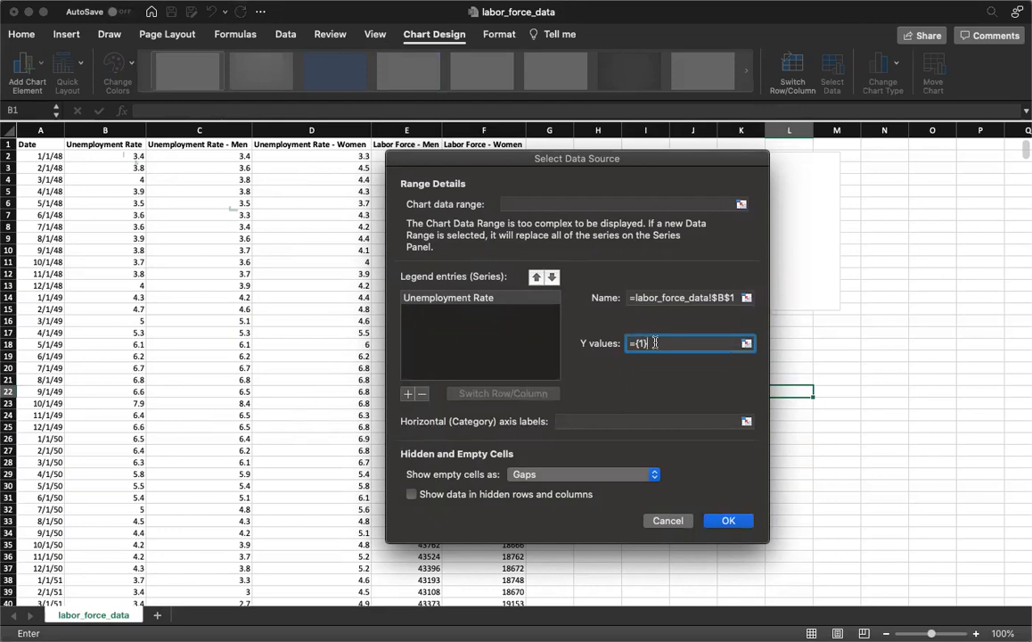
key(BackSpace)
key(BackSpace)
key(BackSpace)
key(BackSpace)
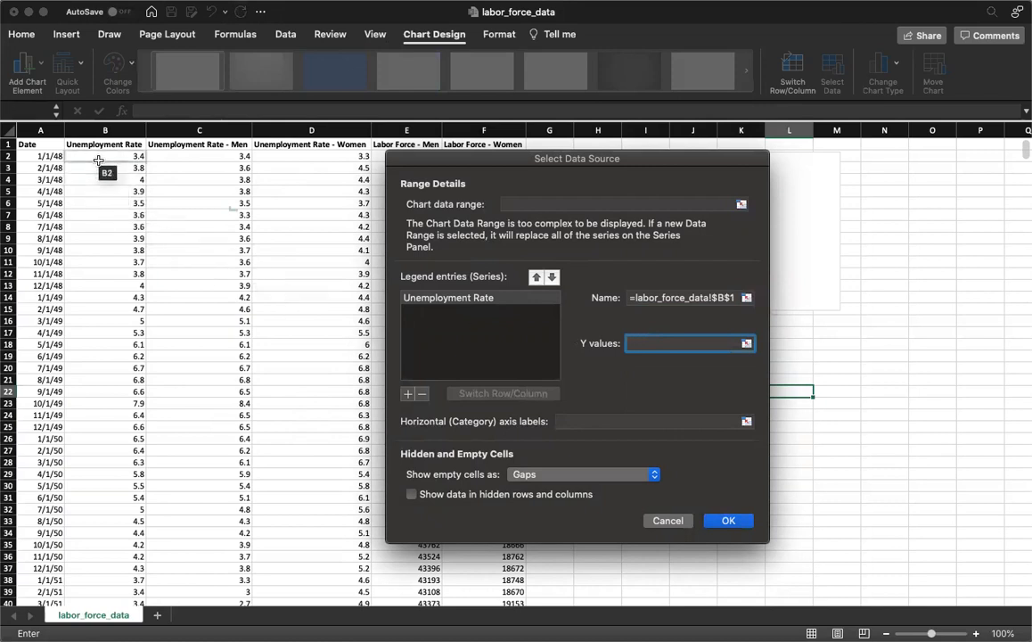
click(98, 160)
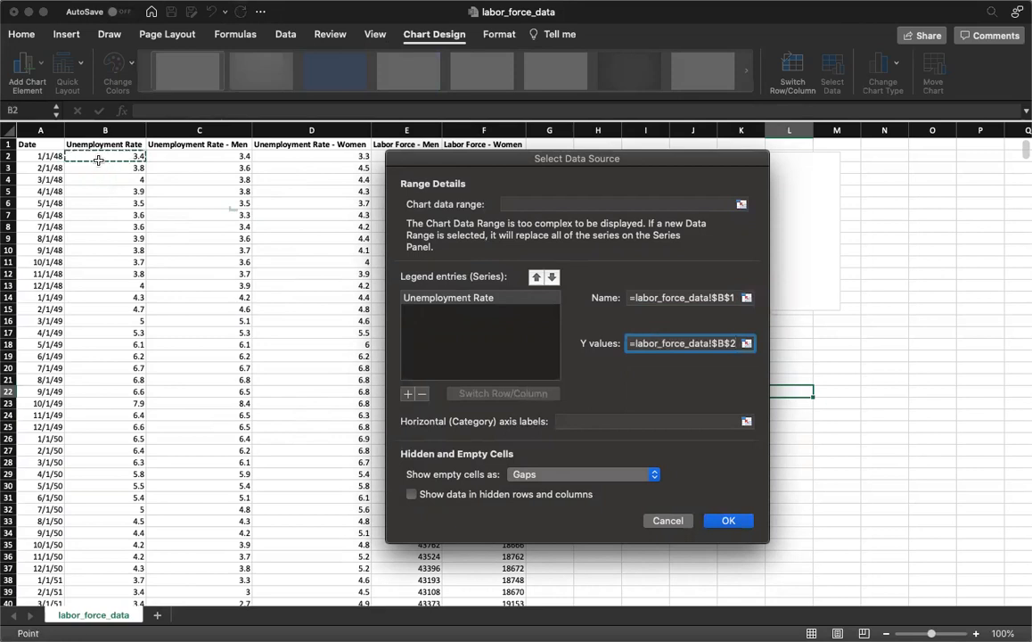
key(shift+Down)
key(shift+Down)
key(shift+Down)
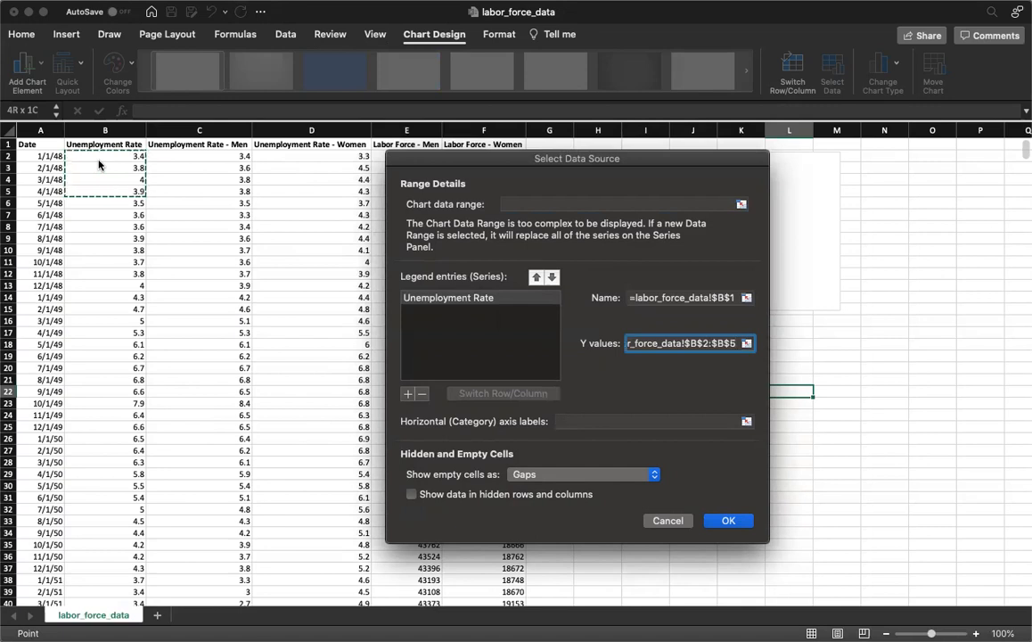
key(super+shift+Down)
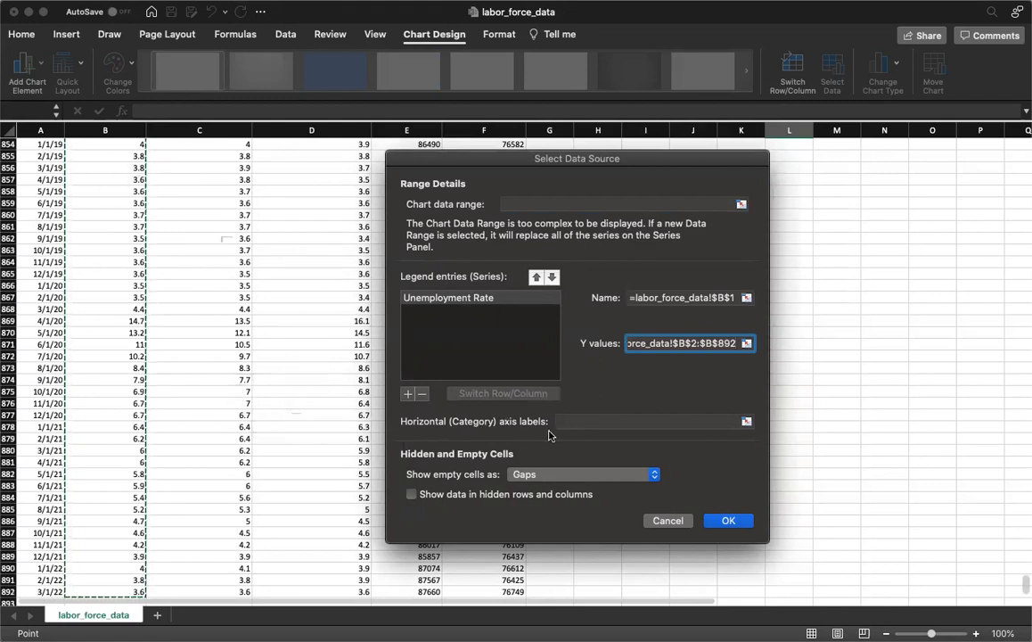
Set the chart's horizontal axis labels to the dates in A2:A892 and apply the data source
click(577, 421)
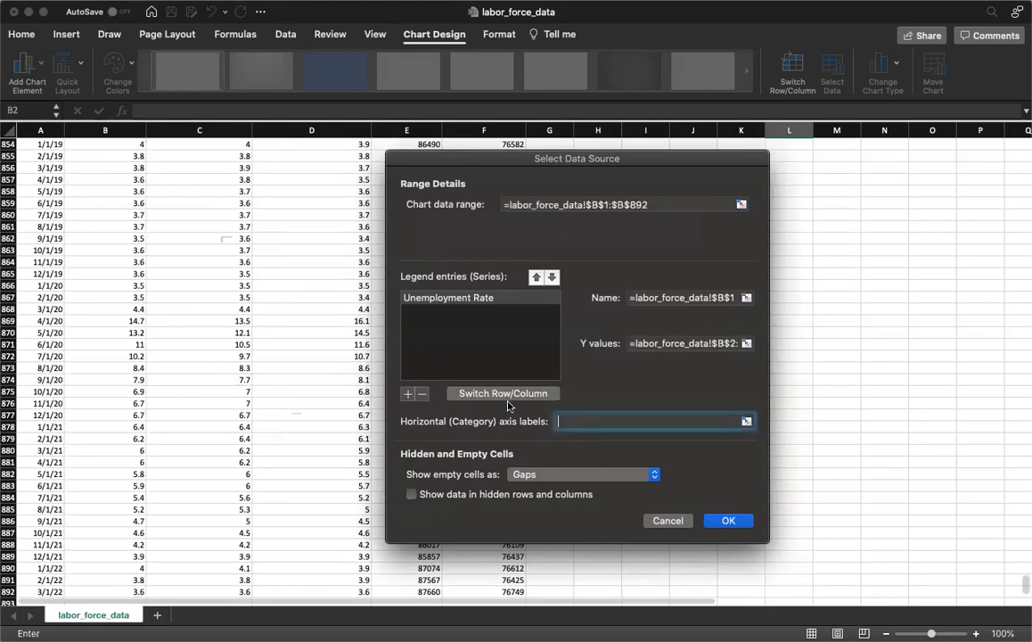
scroll(196, 325, up, 20)
scroll(196, 324, up, 15)
click(41, 156)
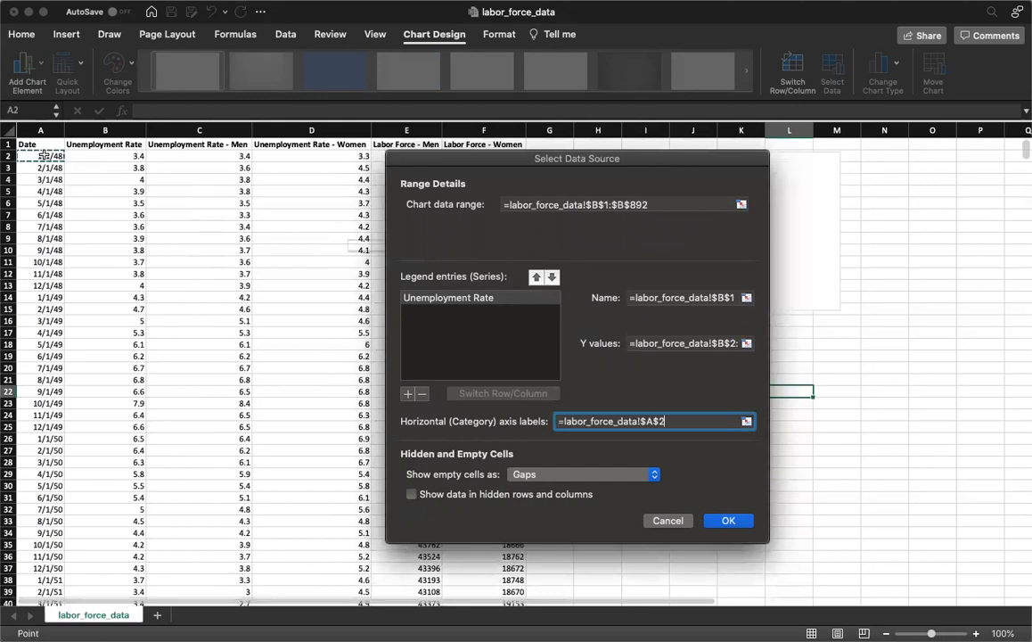
key(super+shift+Down)
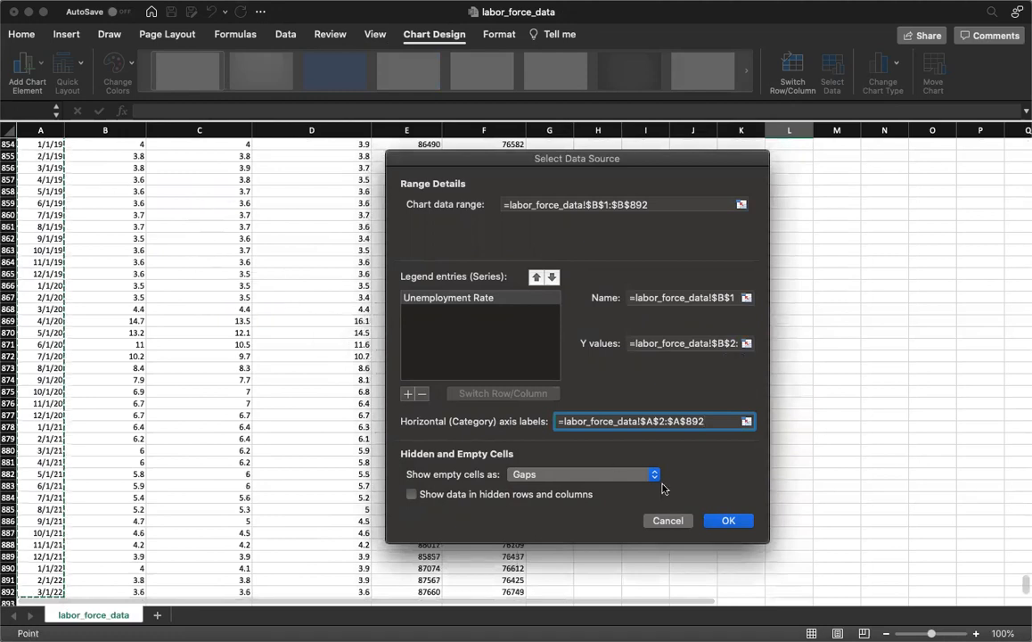
click(728, 521)
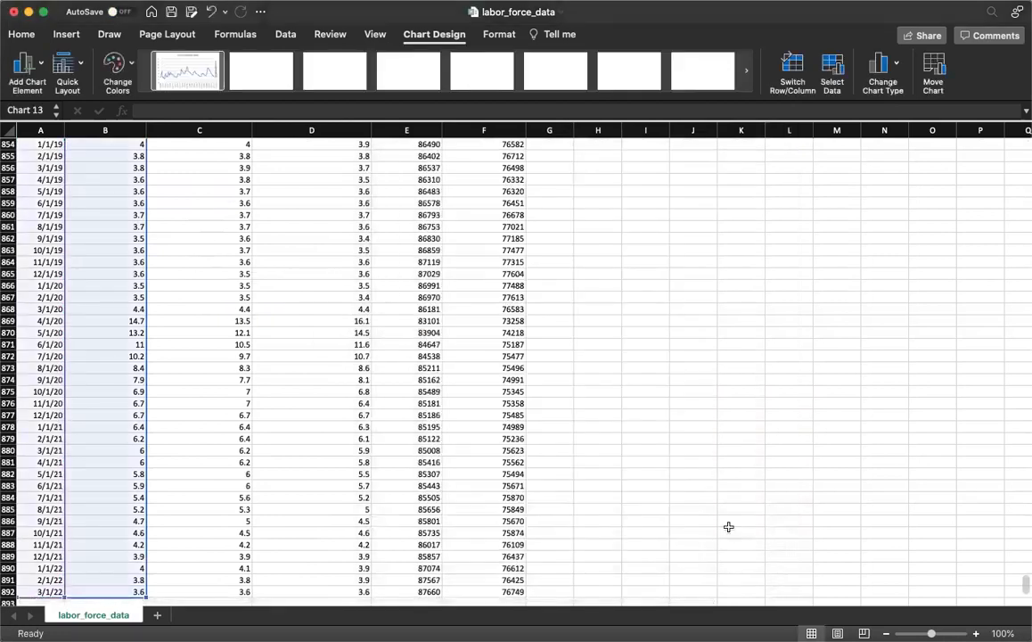
click(728, 531)
key(super+Up)
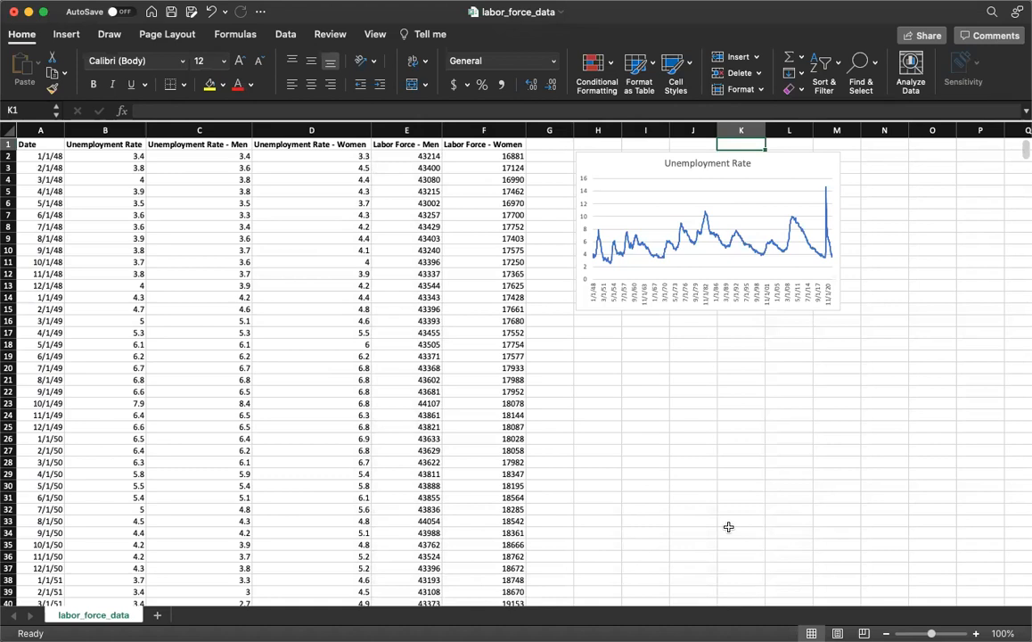
Set the major unit of the chart's horizontal date axis to 100 months
click(664, 295)
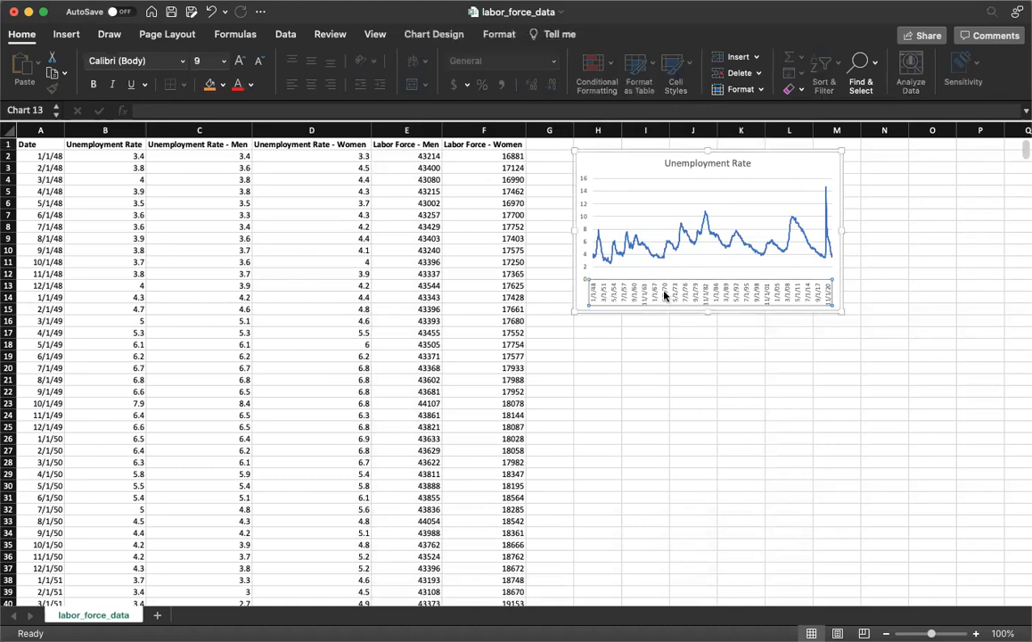
right_click(664, 295)
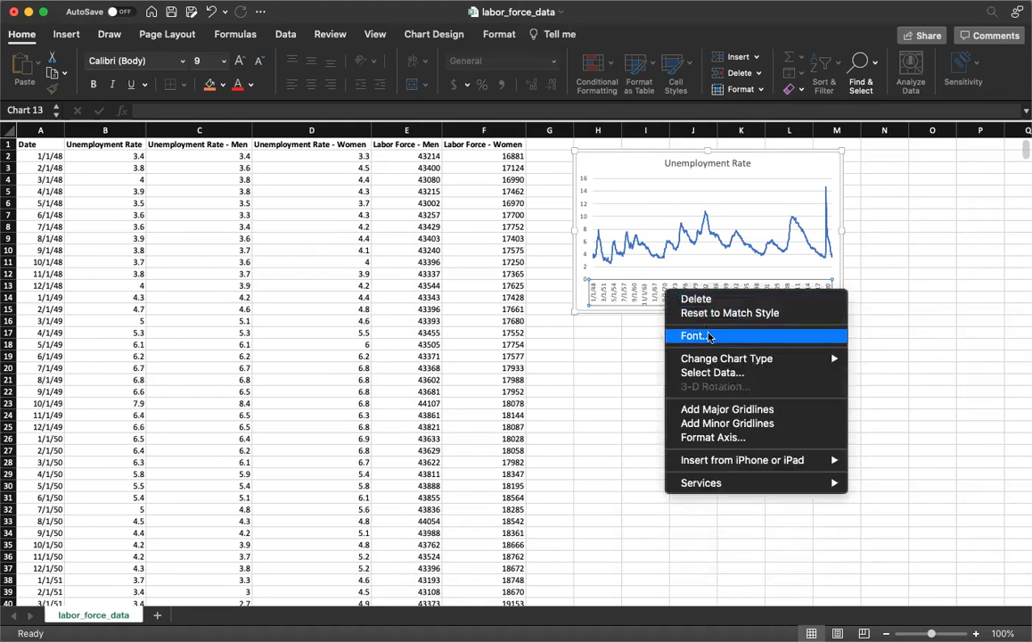
click(717, 437)
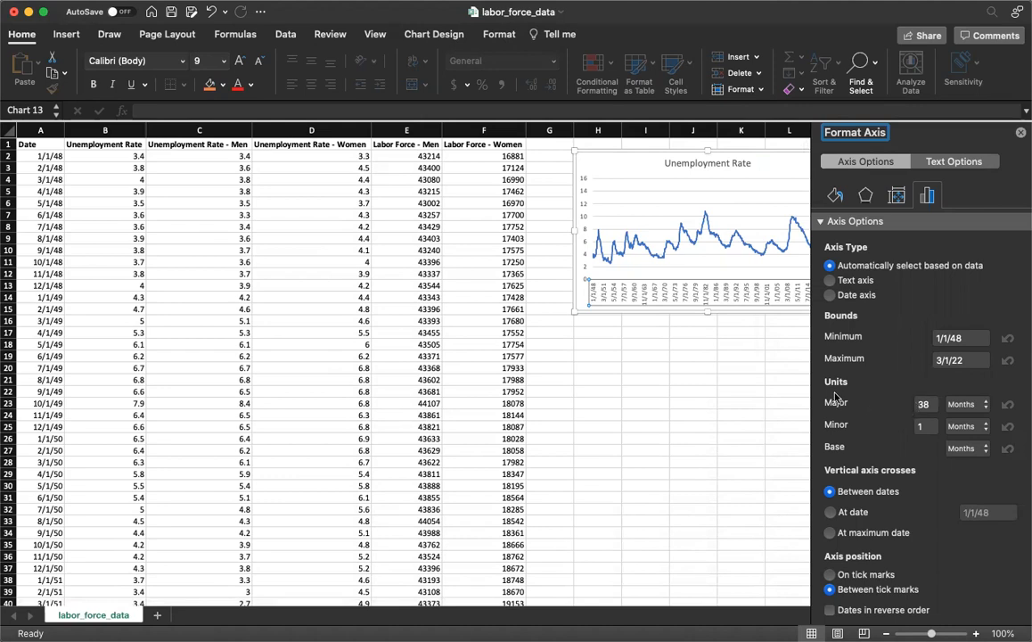
double_click(925, 404)
text(100)
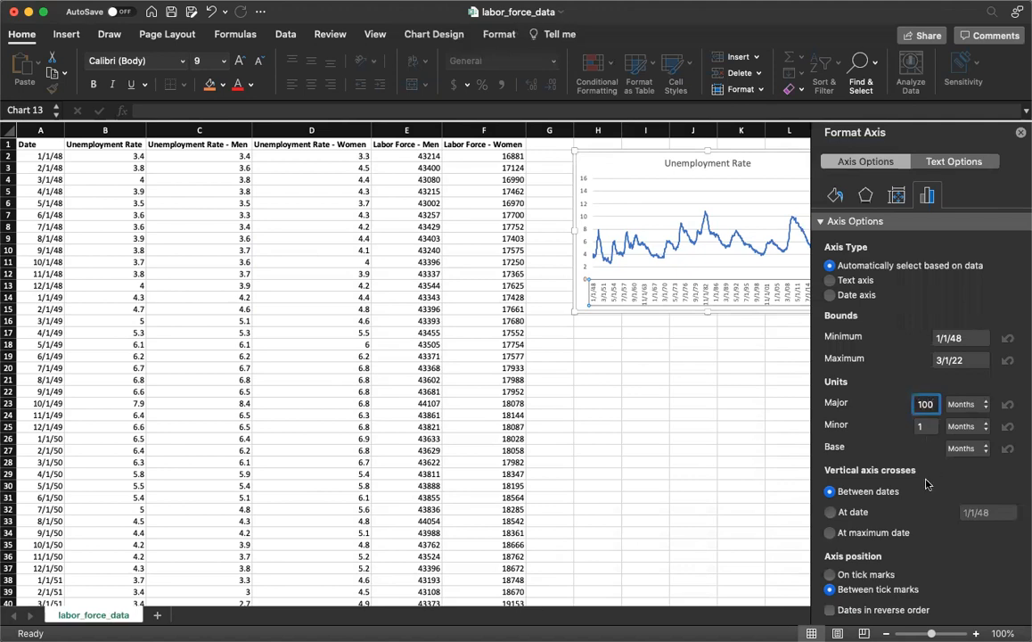
key(Tab)
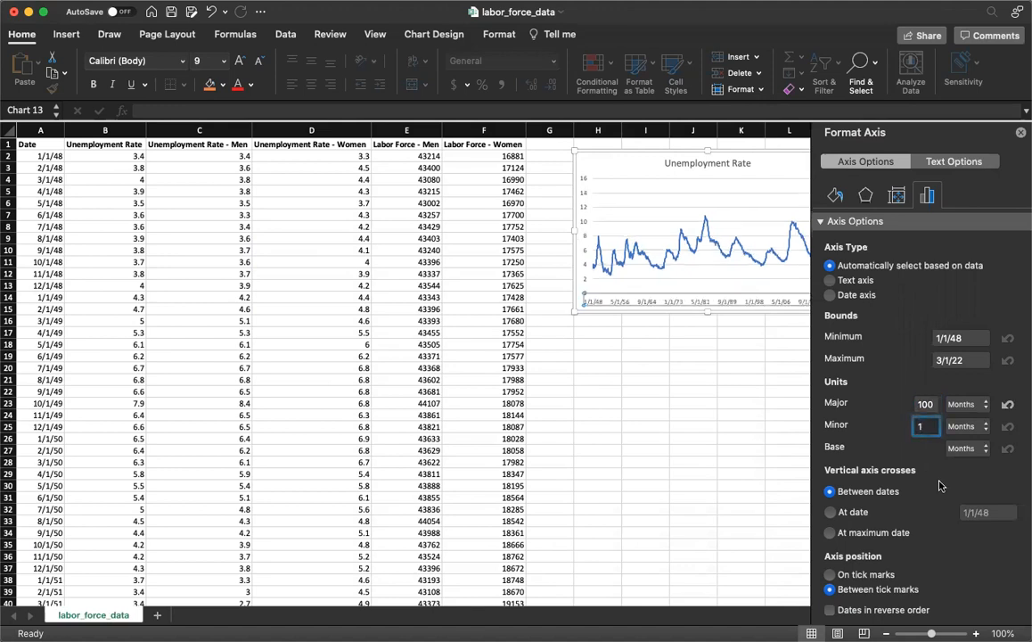
Set the major unit of the chart's date axis to 10 years and expand the axis's number format settings
click(956, 405)
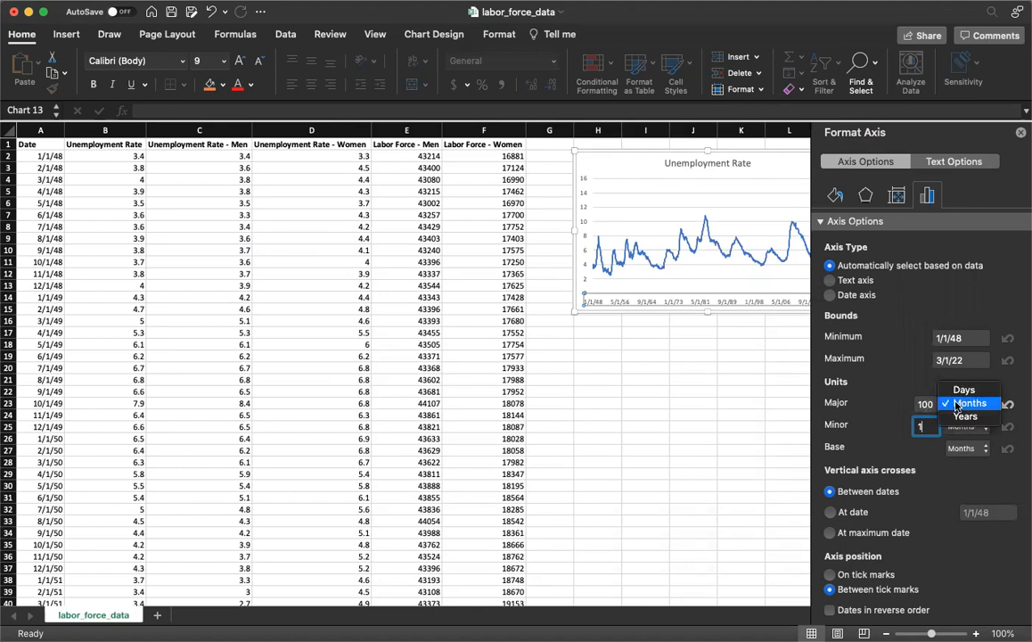
click(947, 418)
click(929, 405)
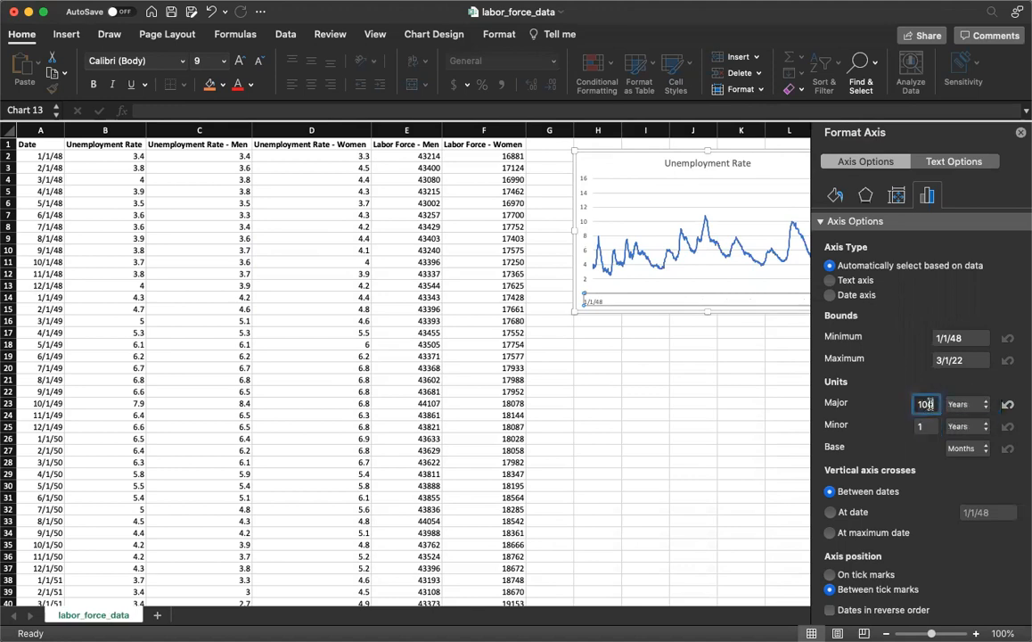
key(BackSpace)
click(925, 427)
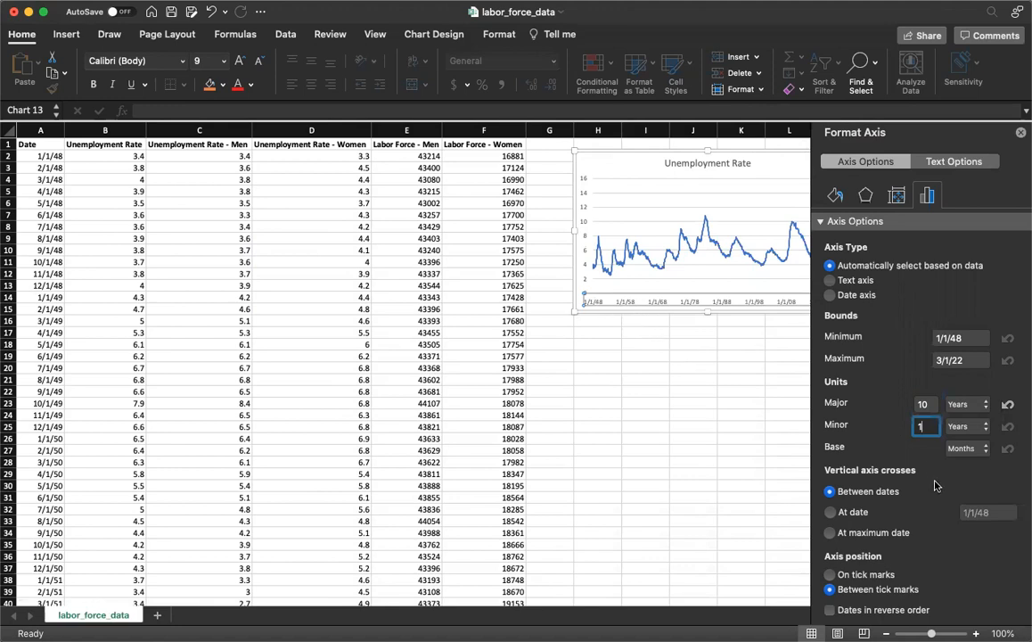
scroll(935, 484, down, 3)
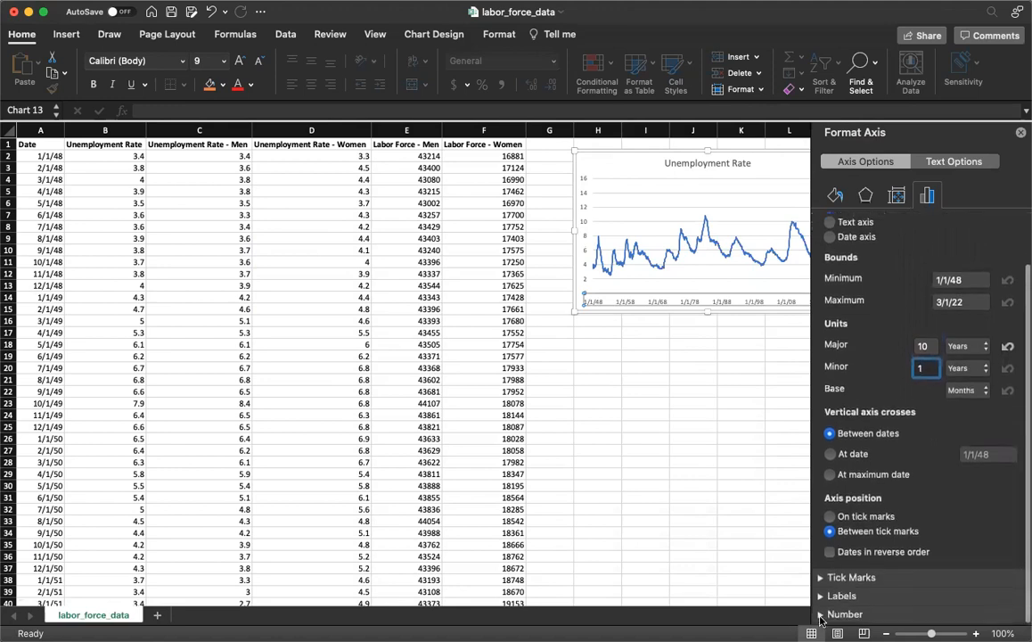
click(820, 614)
scroll(820, 621, down, 5)
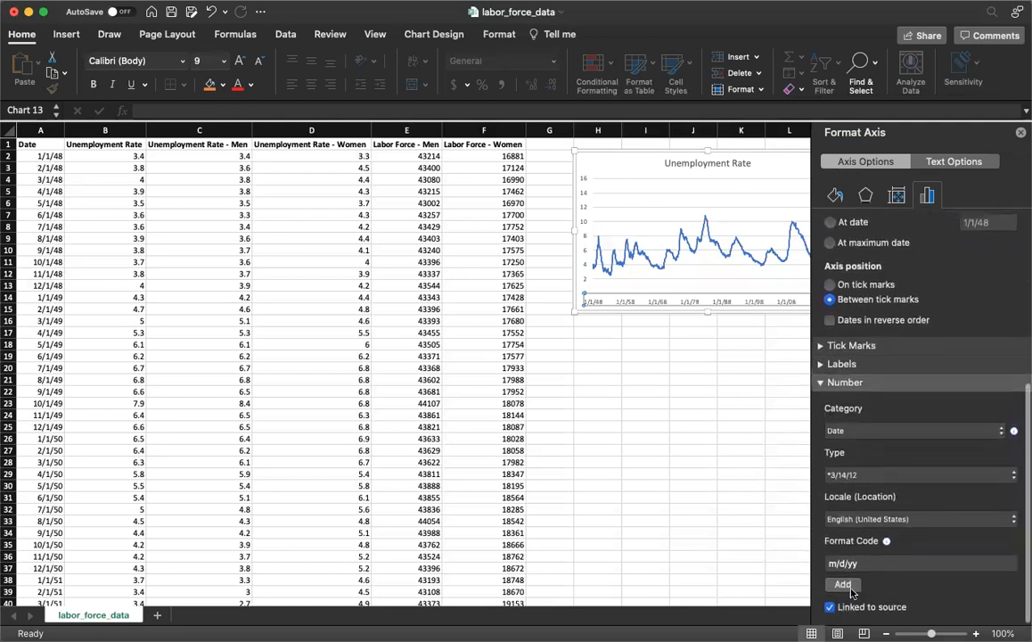
Try the long date type *Wednesday, March 14, 2012 for the horizontal axis labels
click(856, 477)
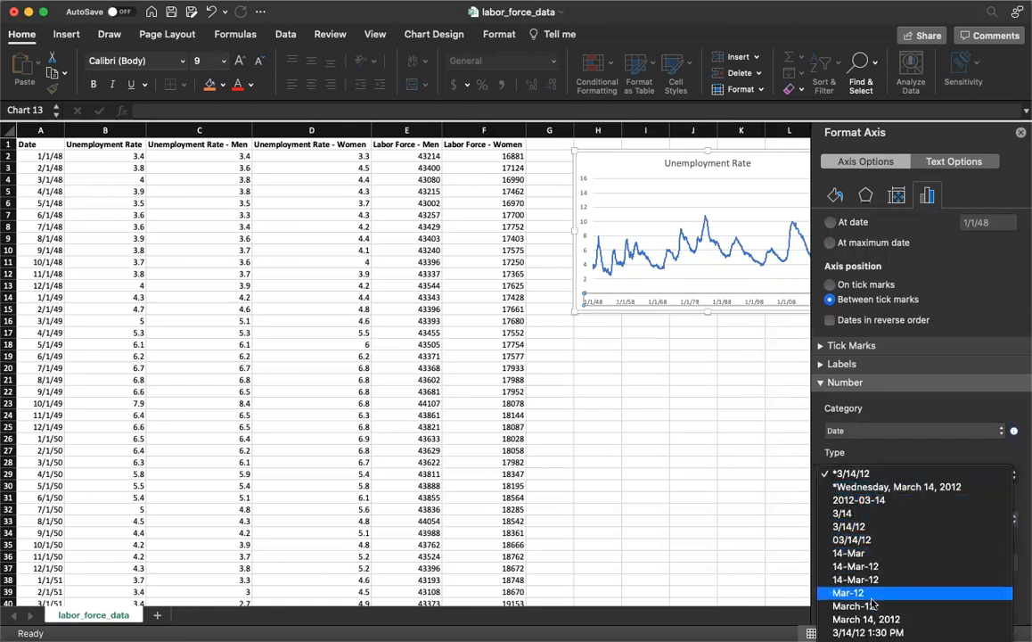
click(856, 487)
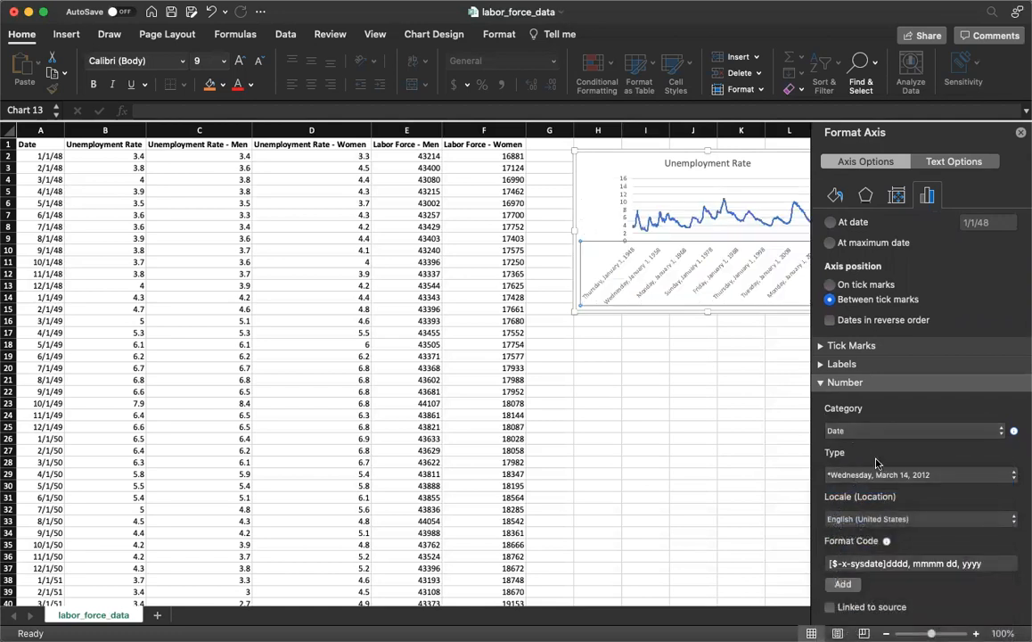
click(876, 474)
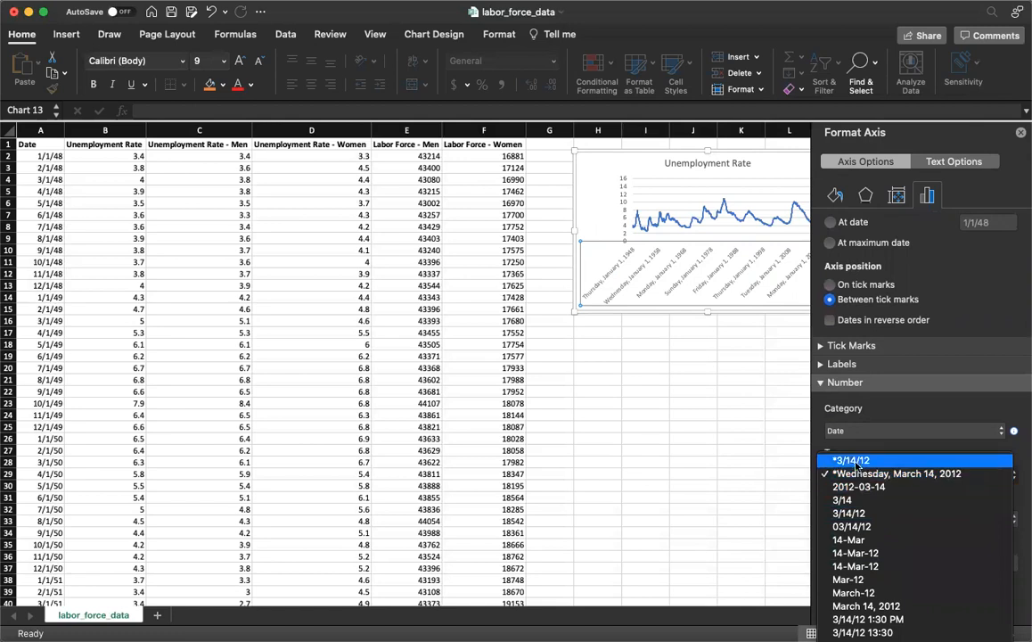
click(866, 444)
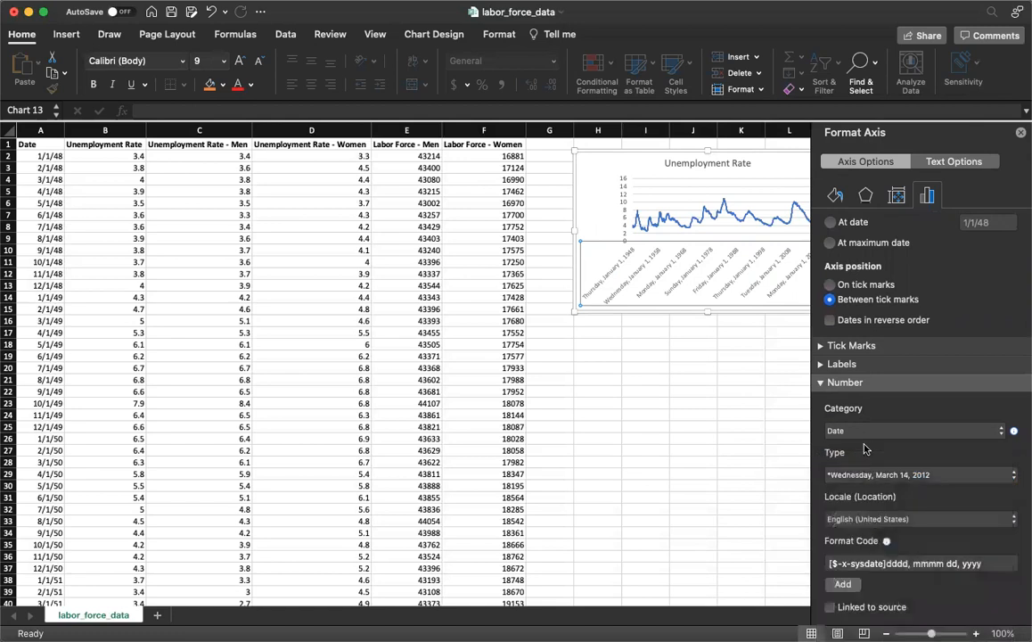
Apply the custom format code yyyy to the horizontal axis labels and close the axis formatting
click(890, 562)
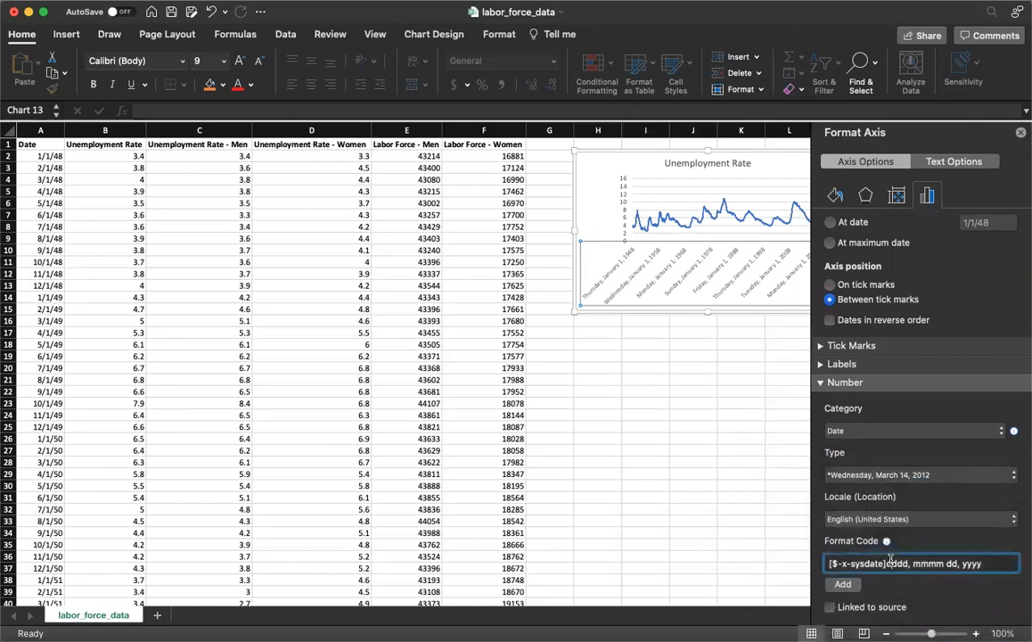
triple_click(889, 562)
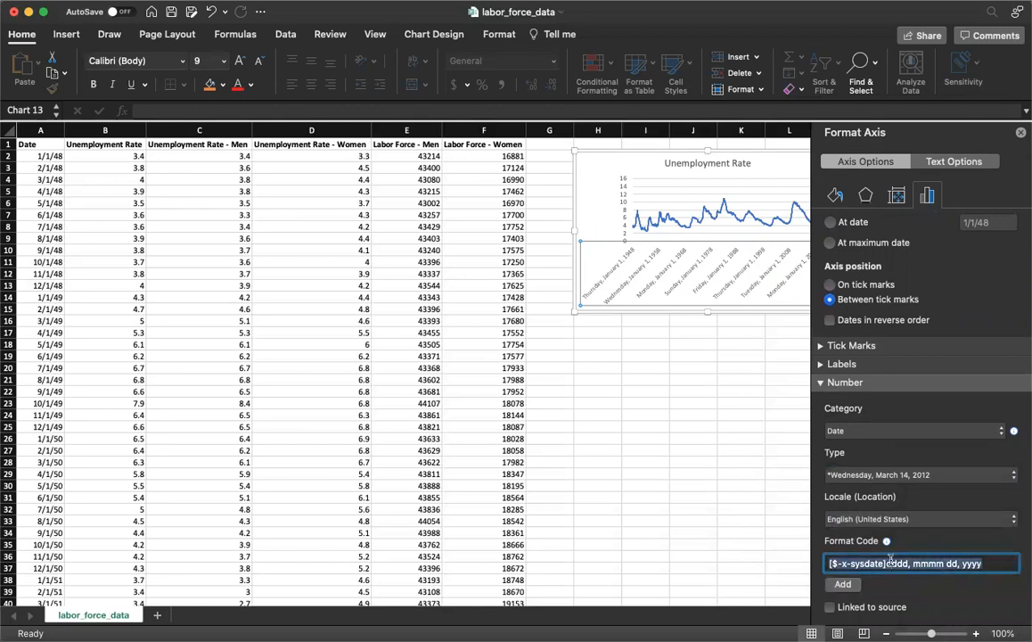
text(yyyy)
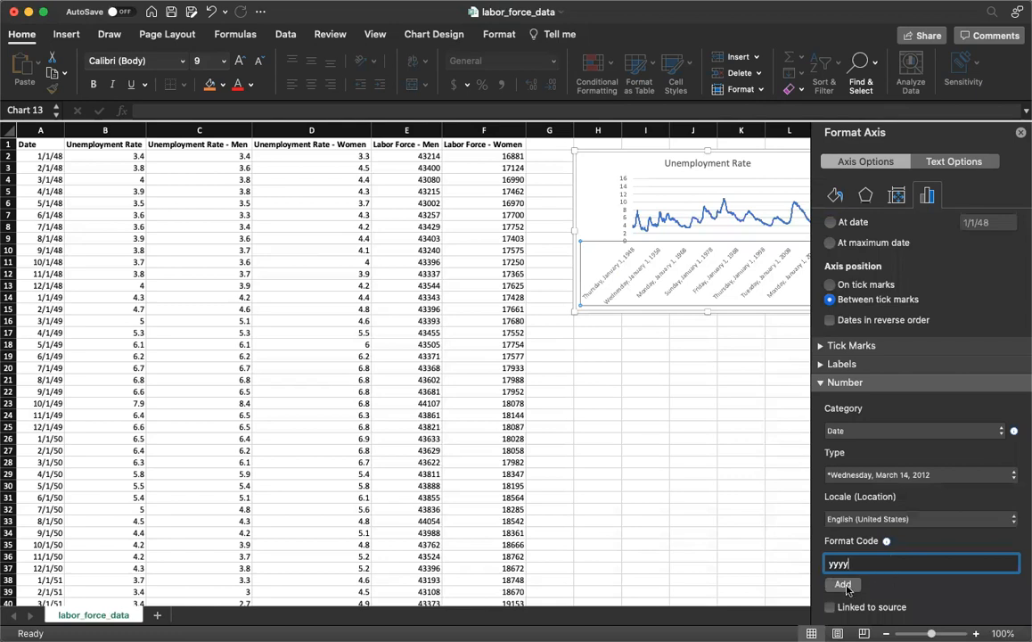
click(843, 585)
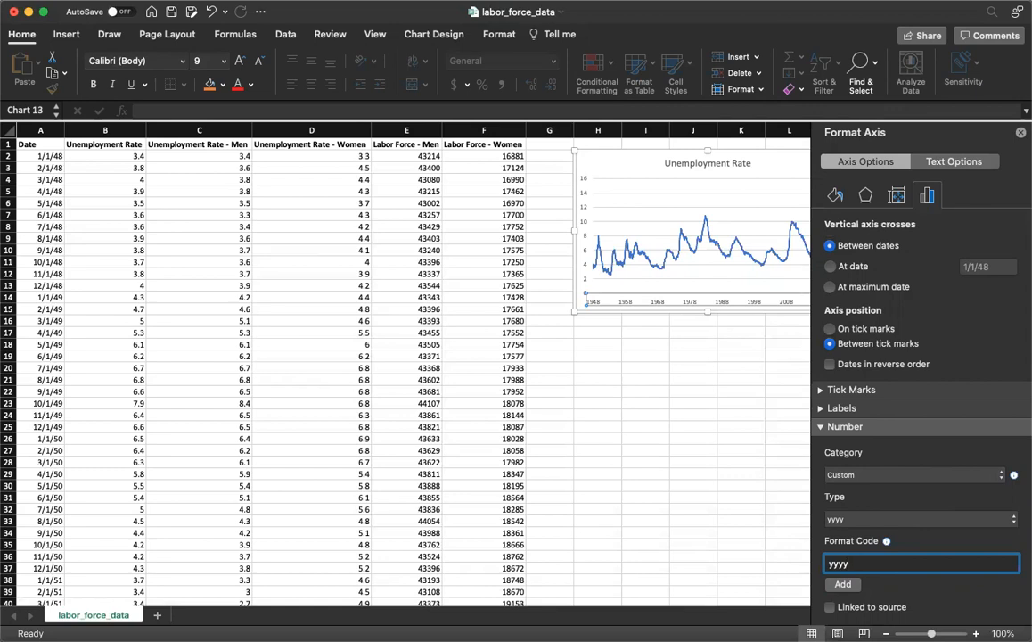
click(1020, 133)
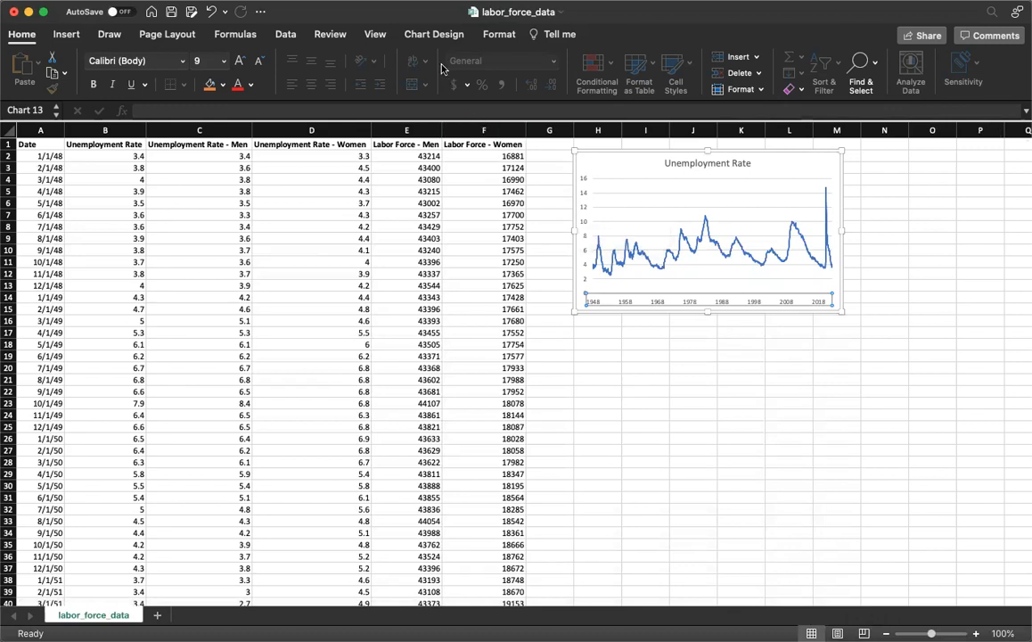
Add a vertical axis title to the chart reading "Percent"
click(434, 35)
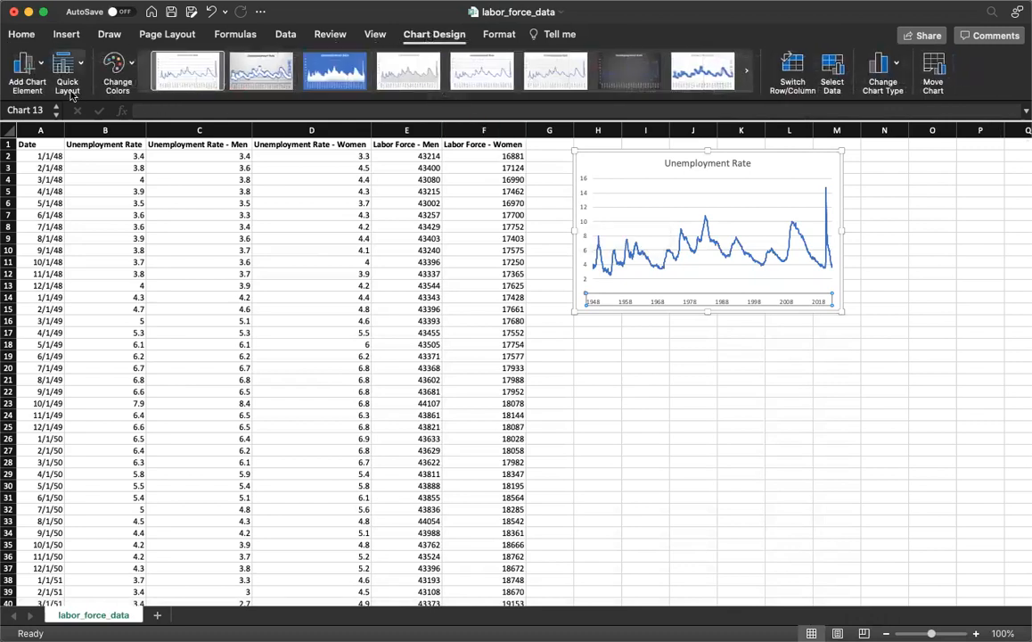
click(23, 75)
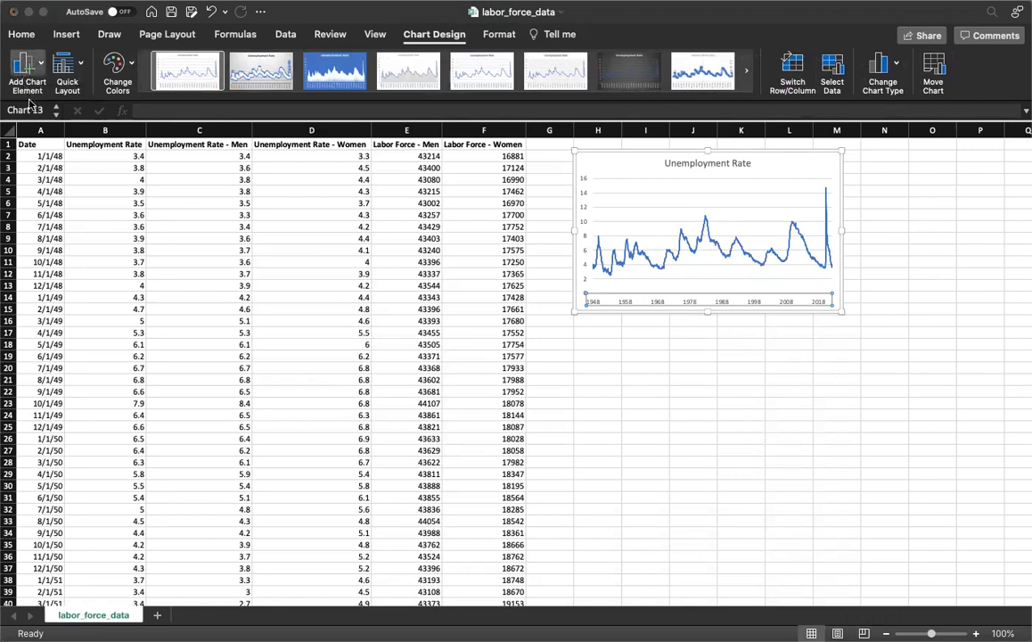
click(214, 147)
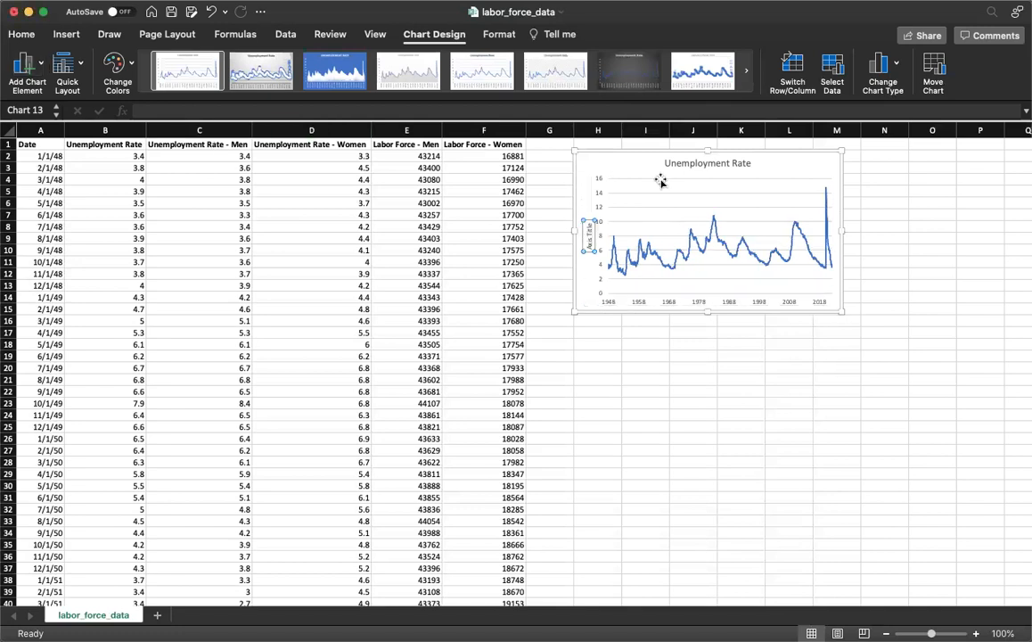
triple_click(588, 229)
key(BackSpace)
text(Percent)
click(612, 161)
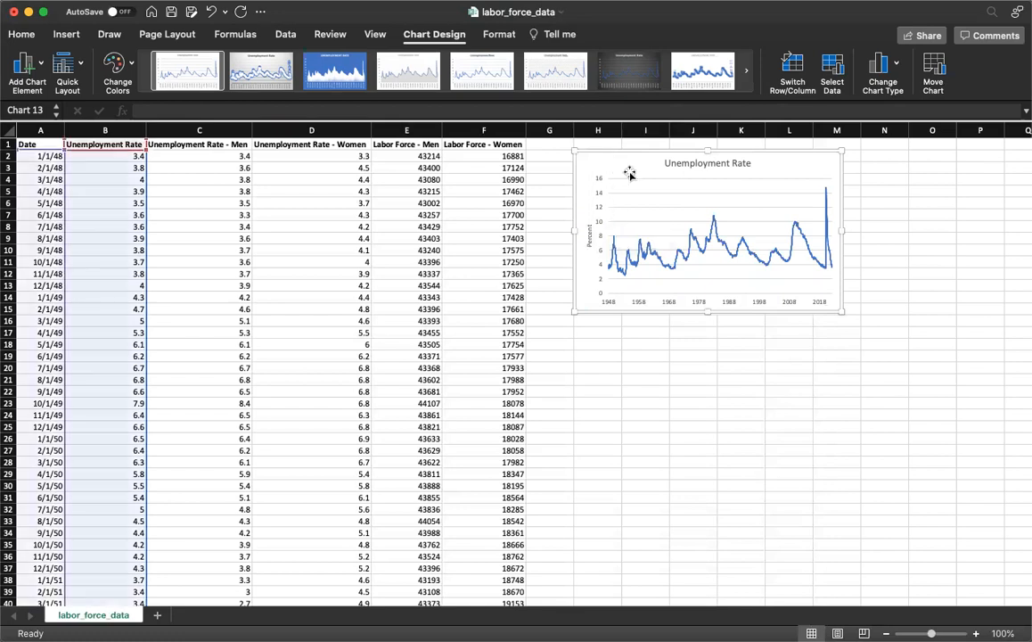
Set the line width of the Unemployment Rate series to 3 pt, accepting the complex formatting, and close the formatting settings
click(729, 255)
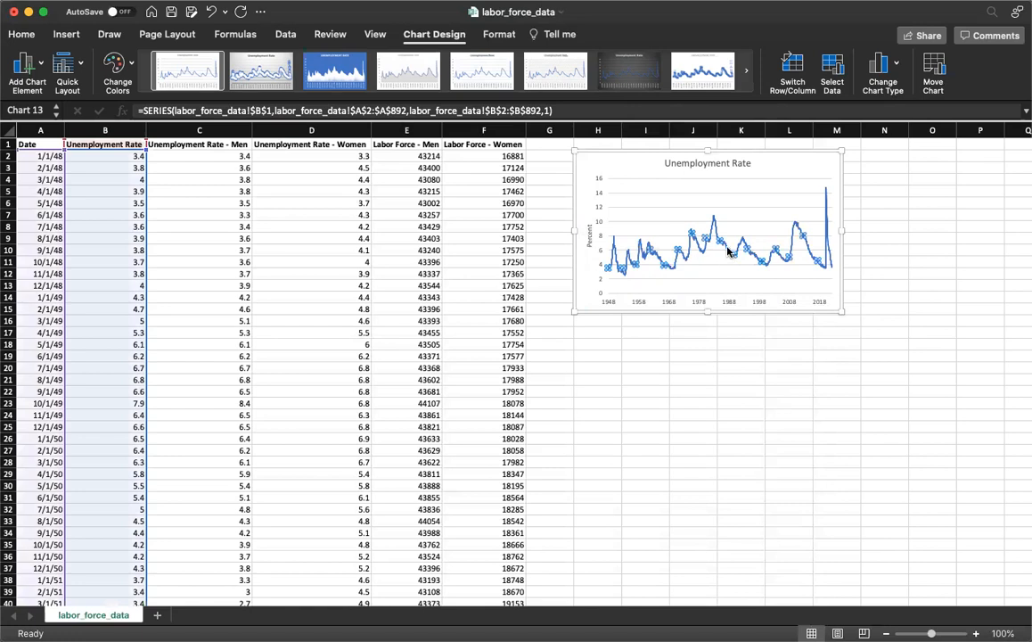
mouse_move(729, 252)
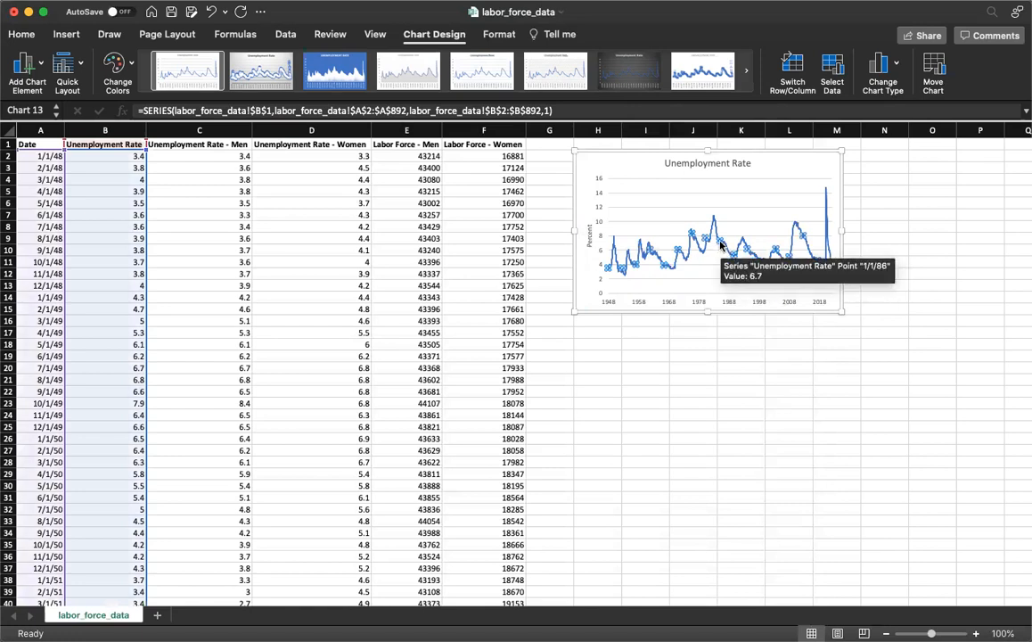
right_click(721, 243)
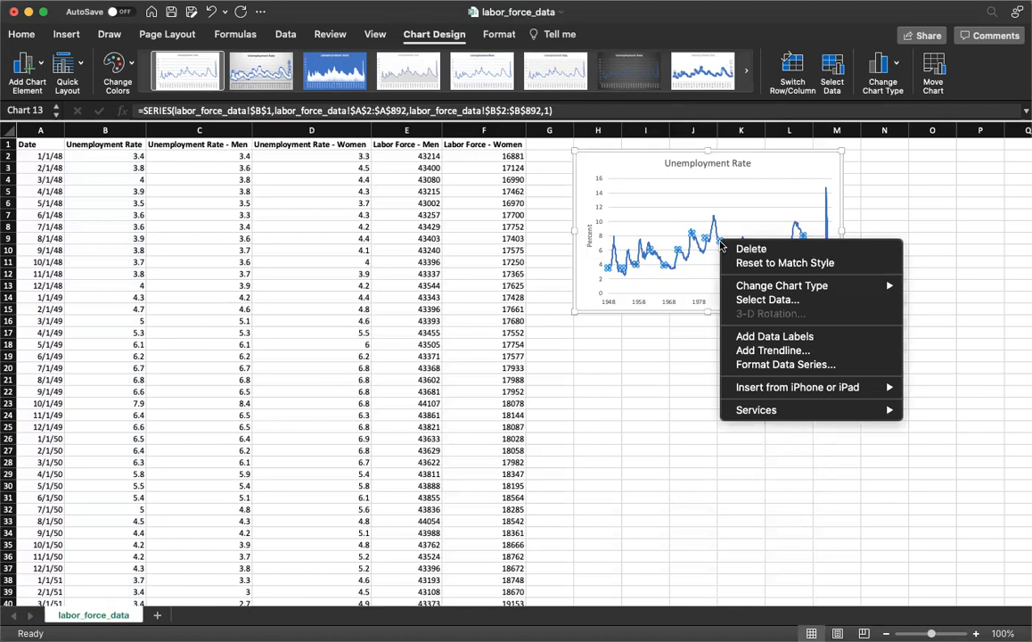
click(784, 363)
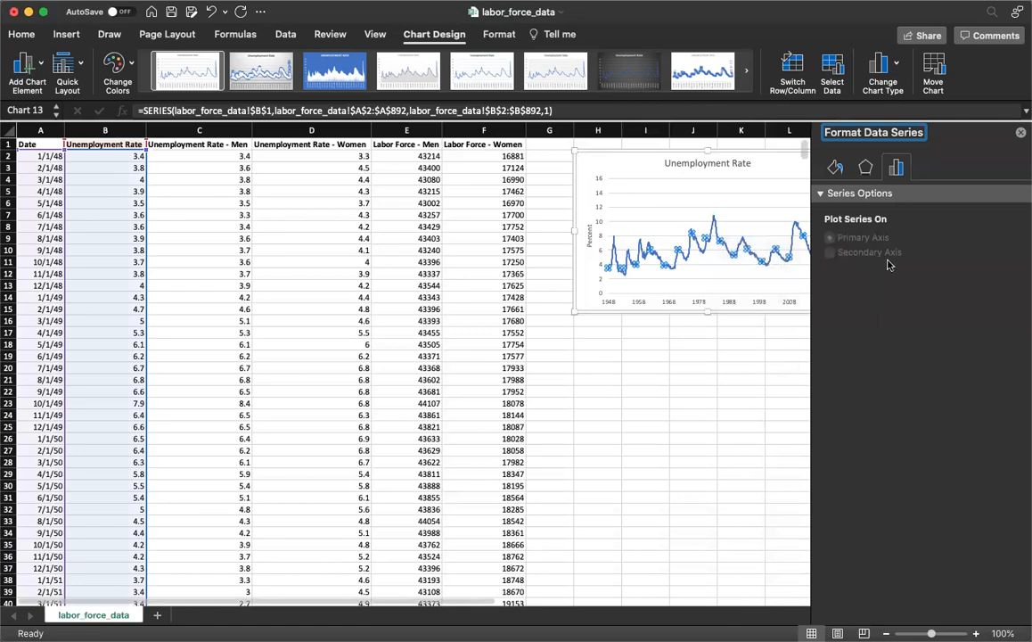
click(866, 167)
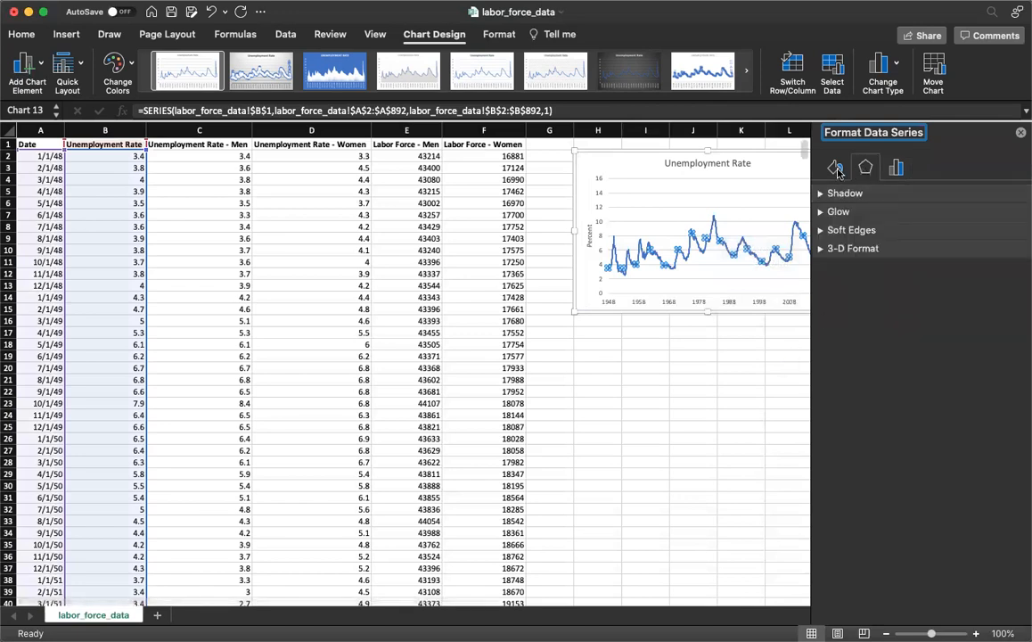
click(835, 169)
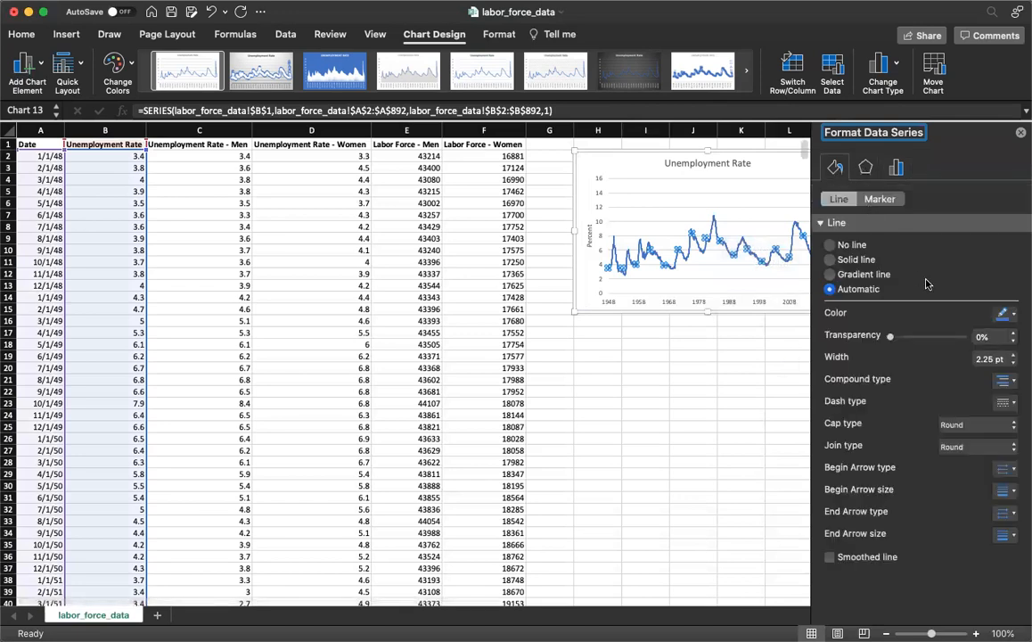
click(1011, 355)
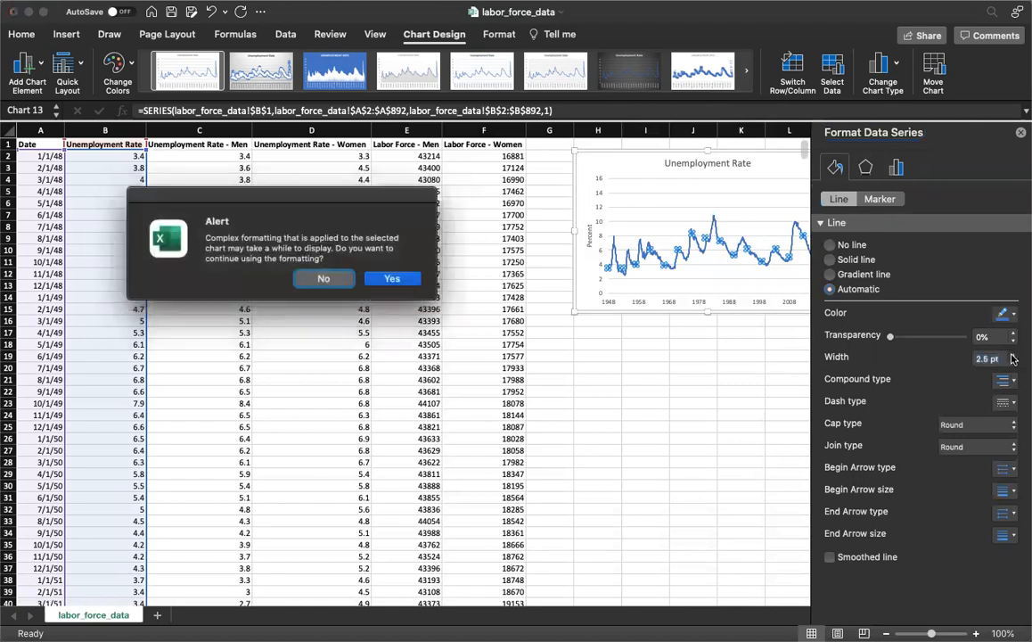
click(396, 277)
click(1013, 355)
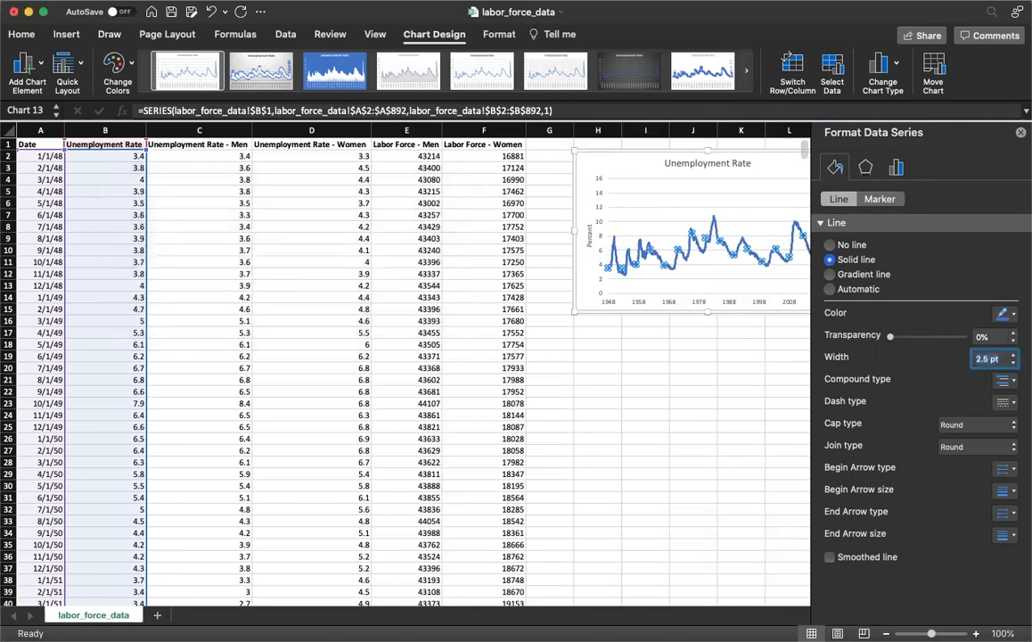
click(1012, 356)
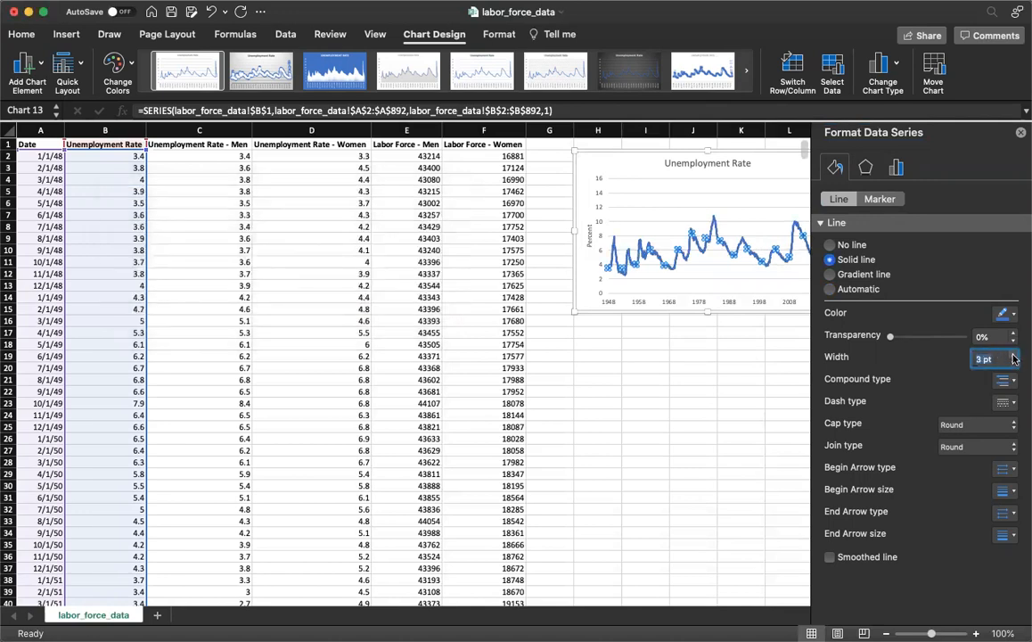
click(710, 262)
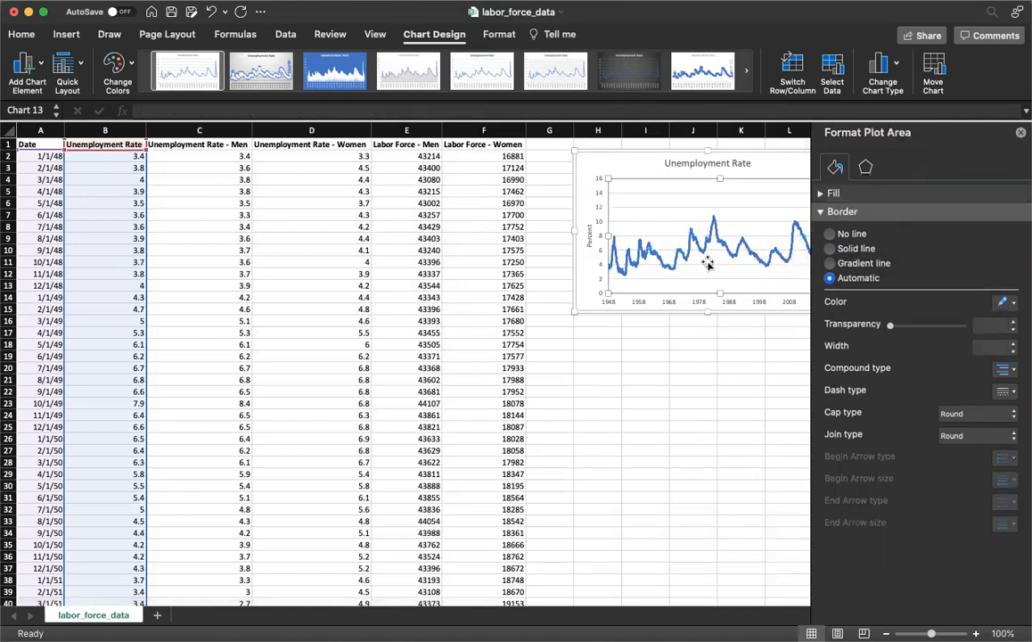
click(590, 170)
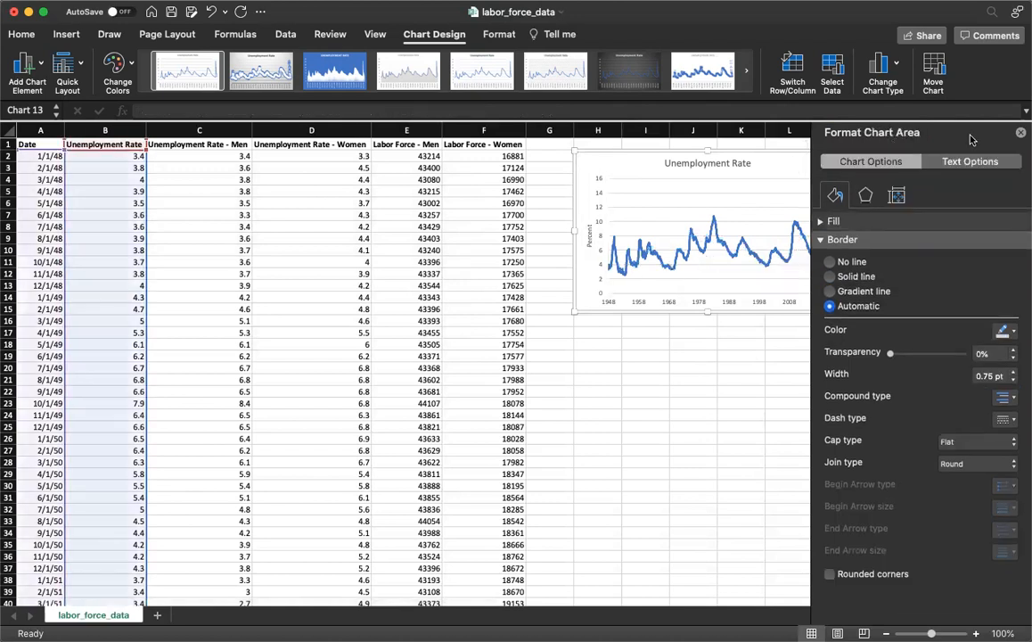
click(1021, 132)
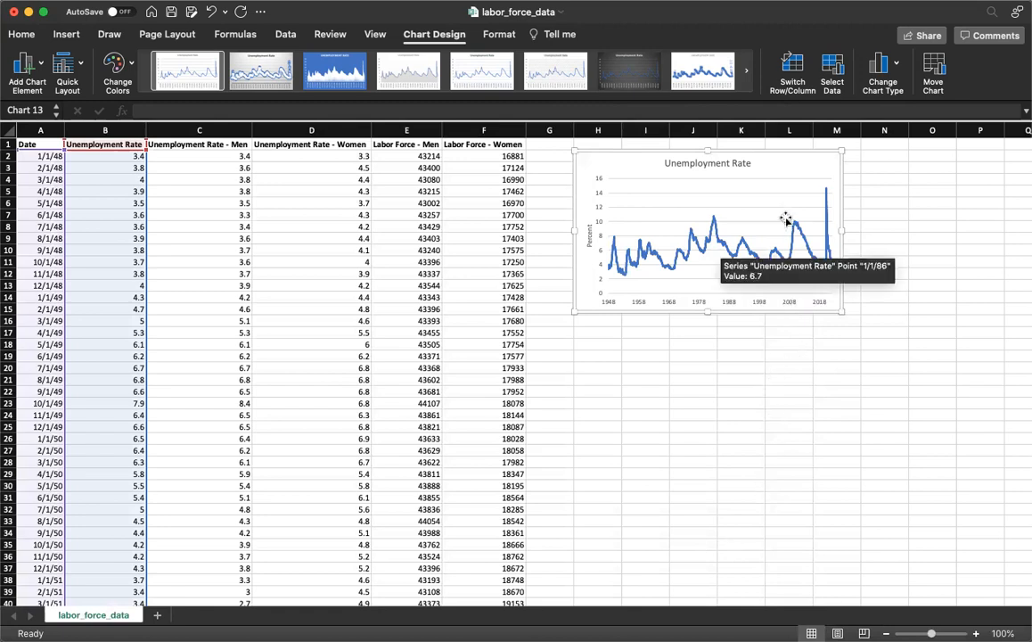
Save the Unemployment Rate chart as a PNG picture named unemployment_rate.png in the Downloads folder
right_click(780, 163)
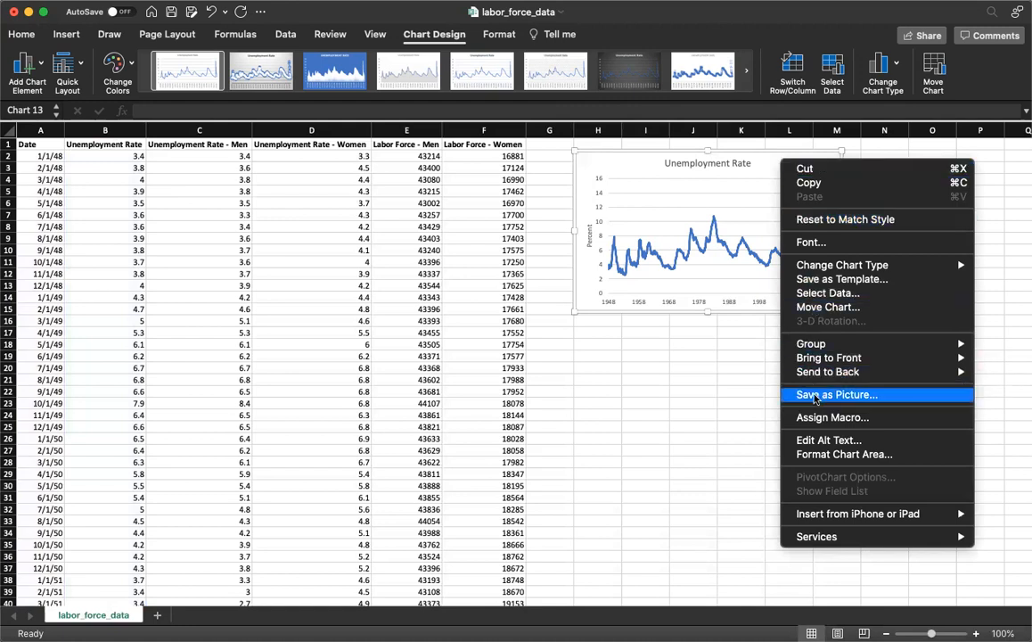
click(814, 395)
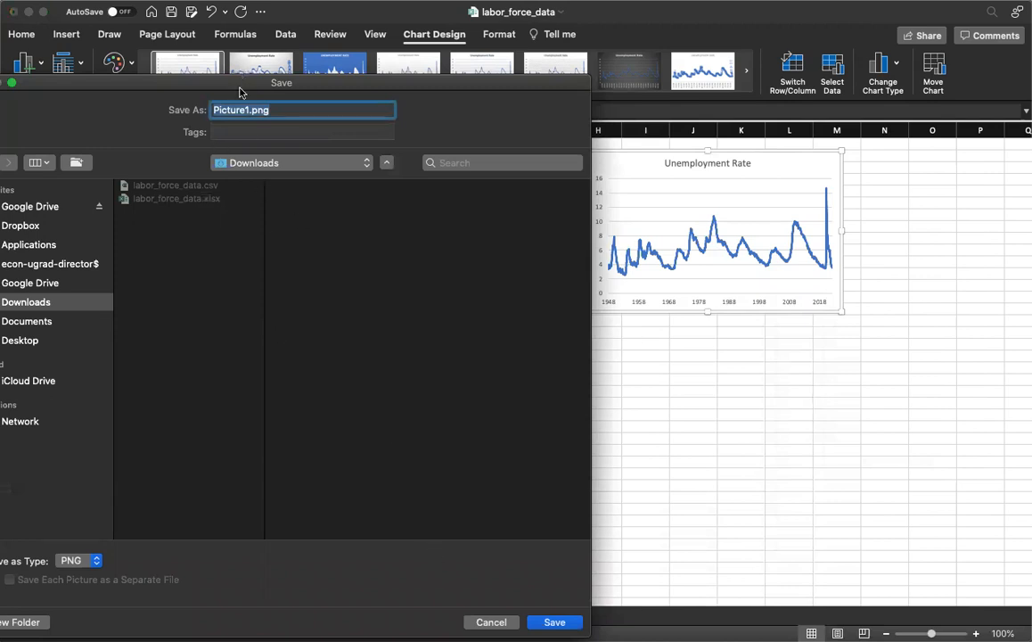
drag(247, 84, 331, 72)
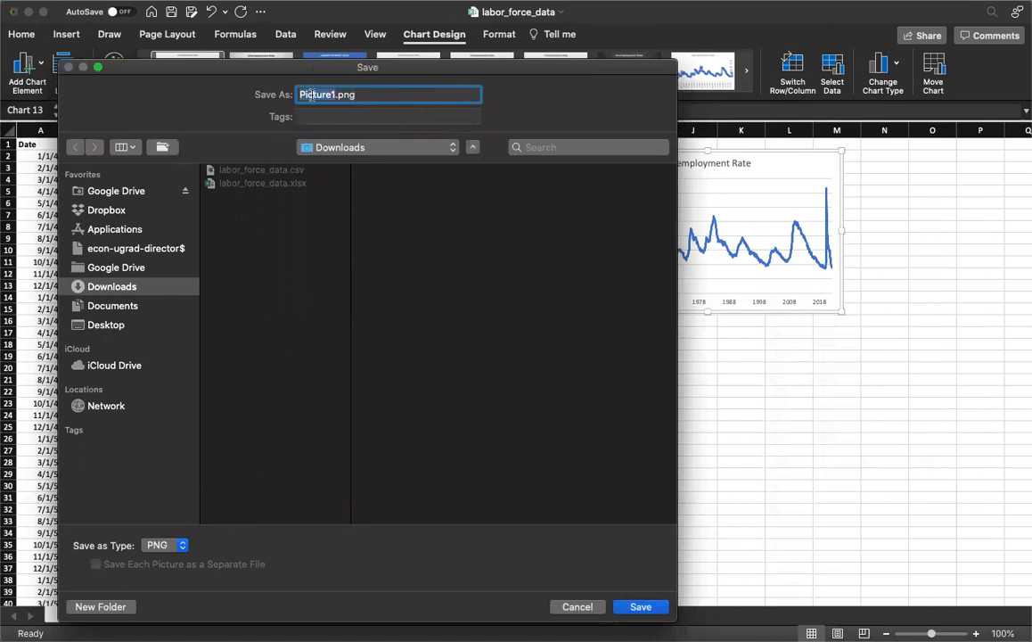
text(unemployment_rate)
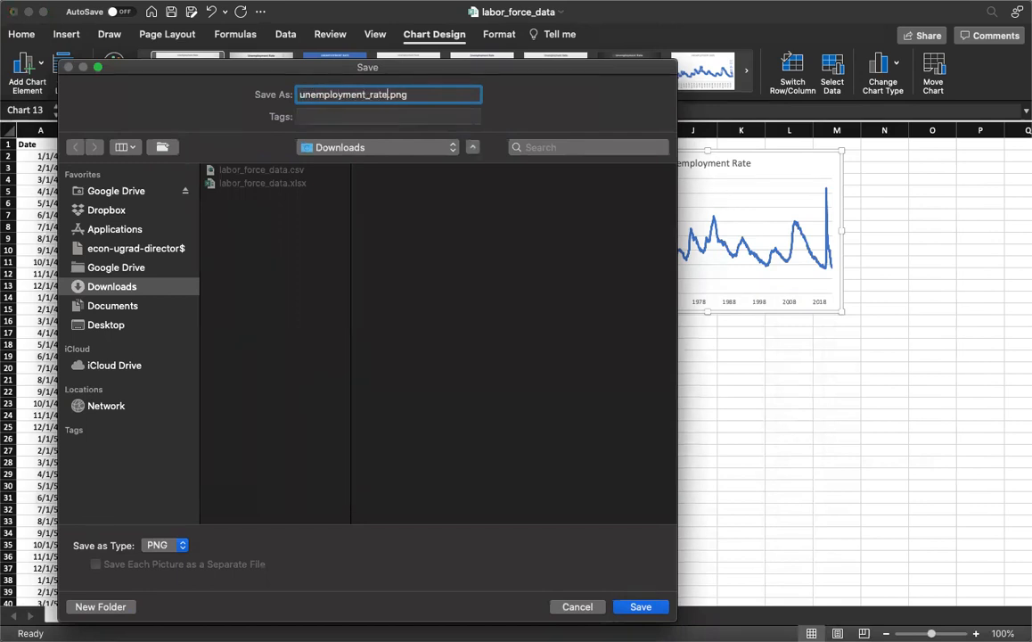
click(148, 544)
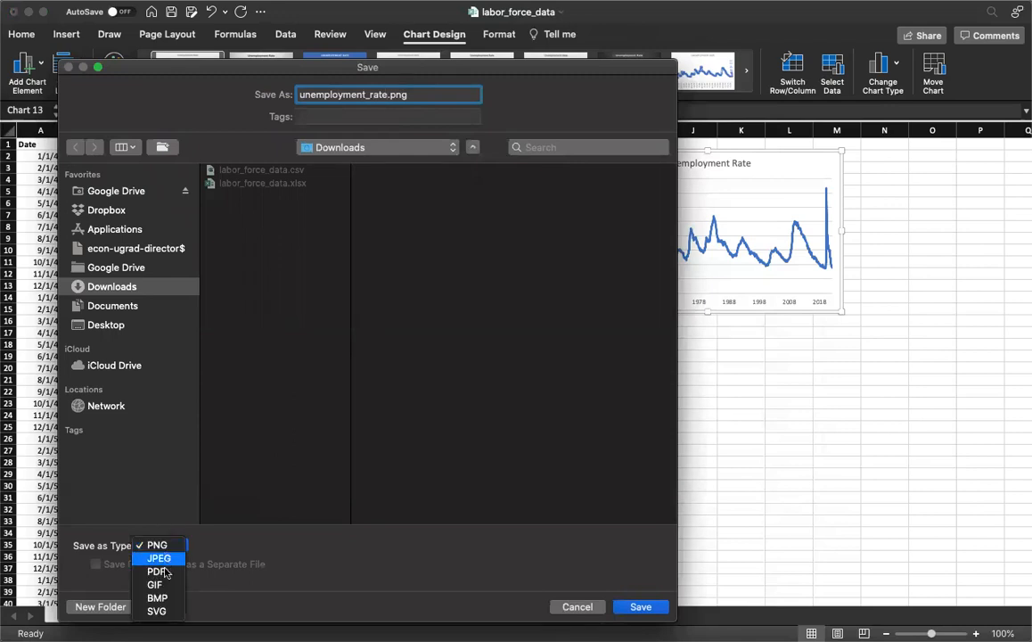
click(346, 270)
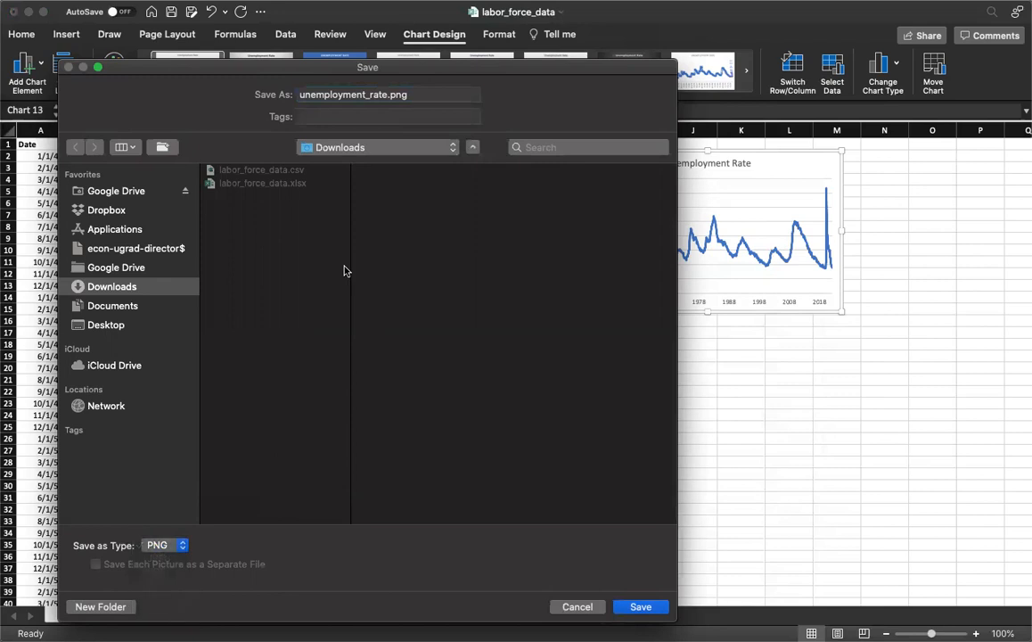
click(635, 608)
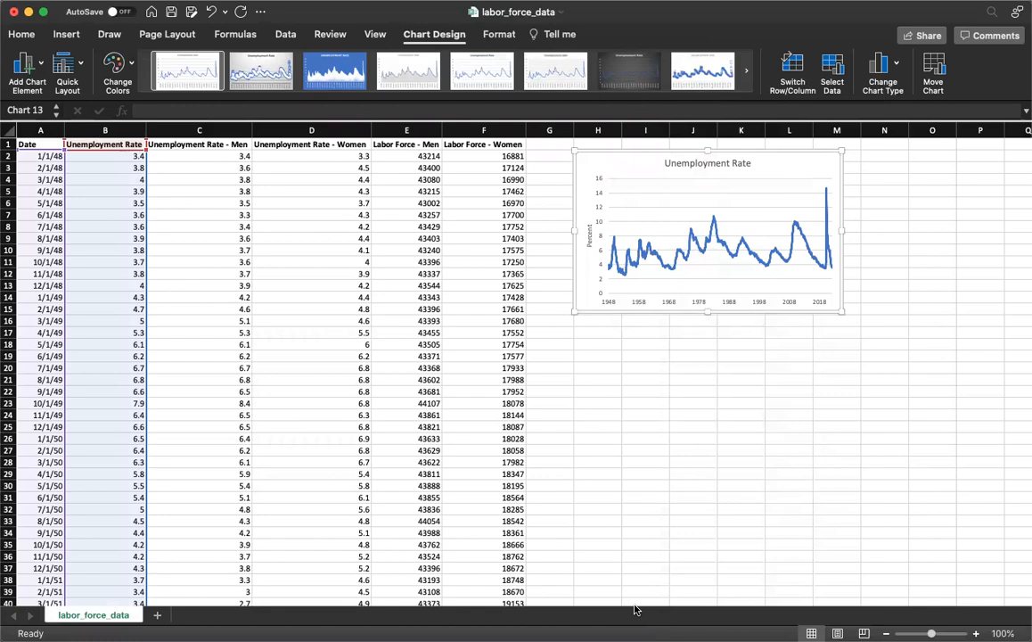
Insert a new blank line chart from an empty cell and place it directly below the Unemployment Rate chart
click(590, 389)
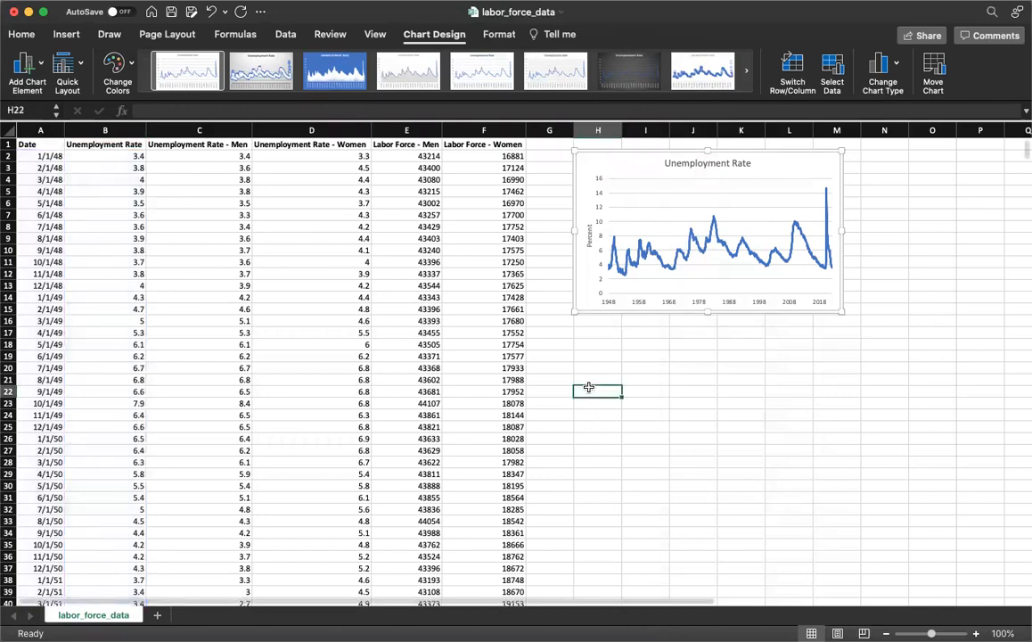
click(590, 357)
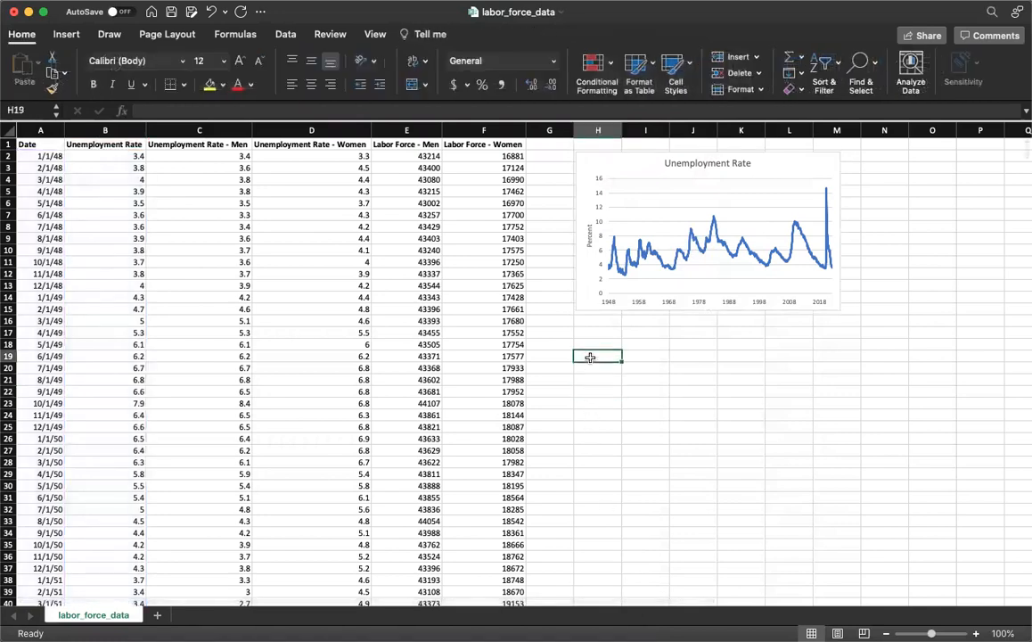
click(65, 35)
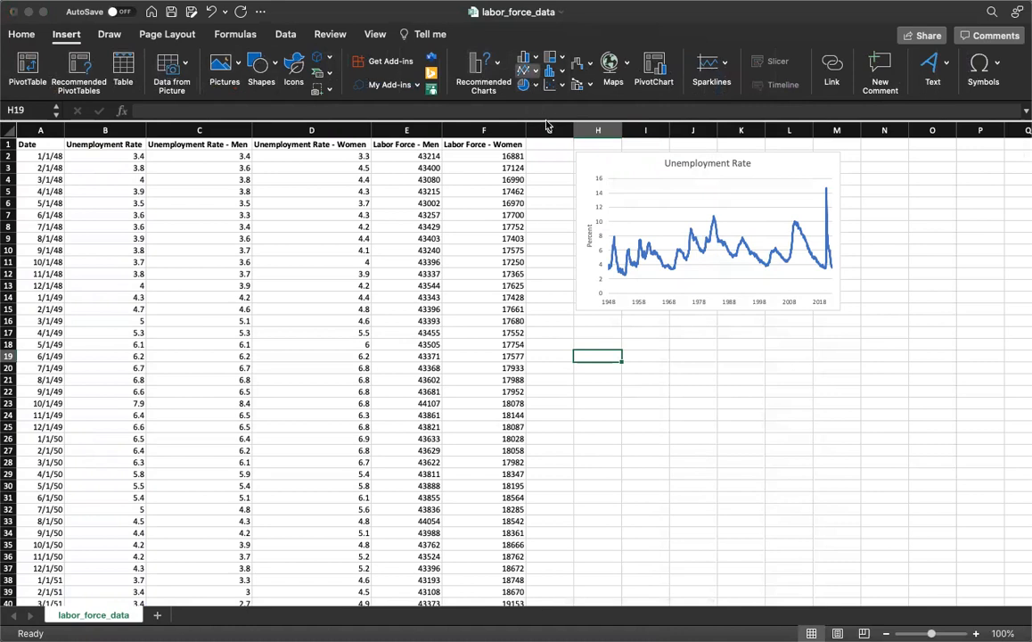
drag(527, 341, 712, 380)
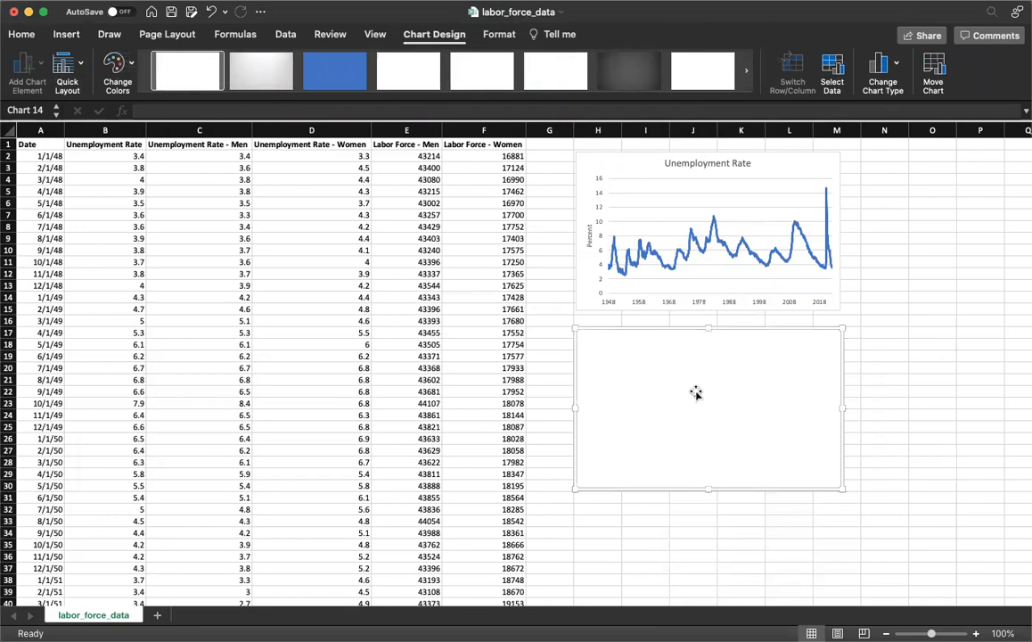
Open the blank chart's data source settings and add a series named from cell C1, Unemployment Rate - Men
right_click(696, 393)
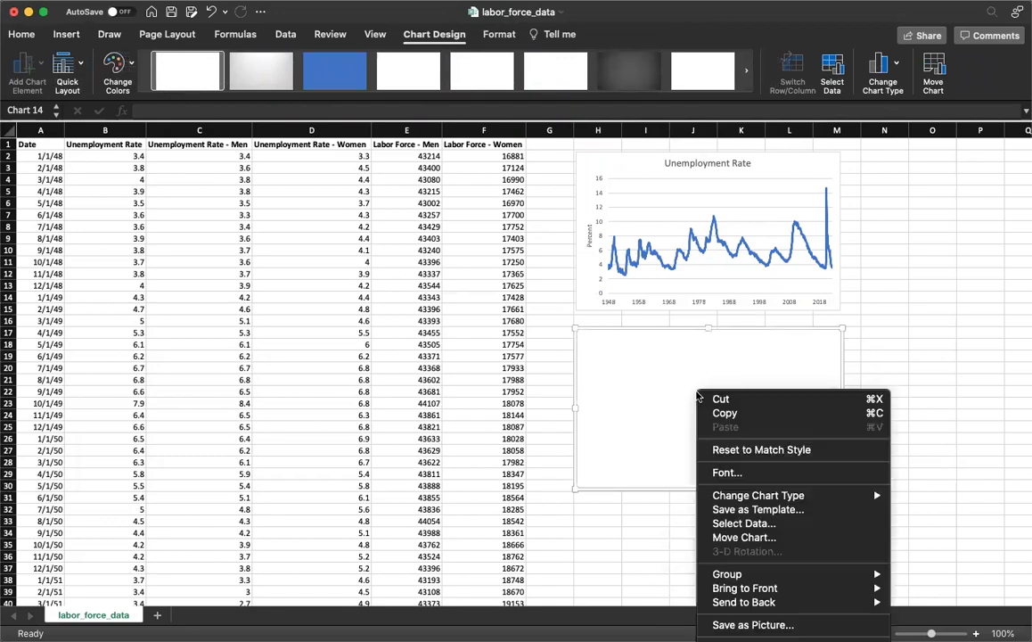
click(736, 522)
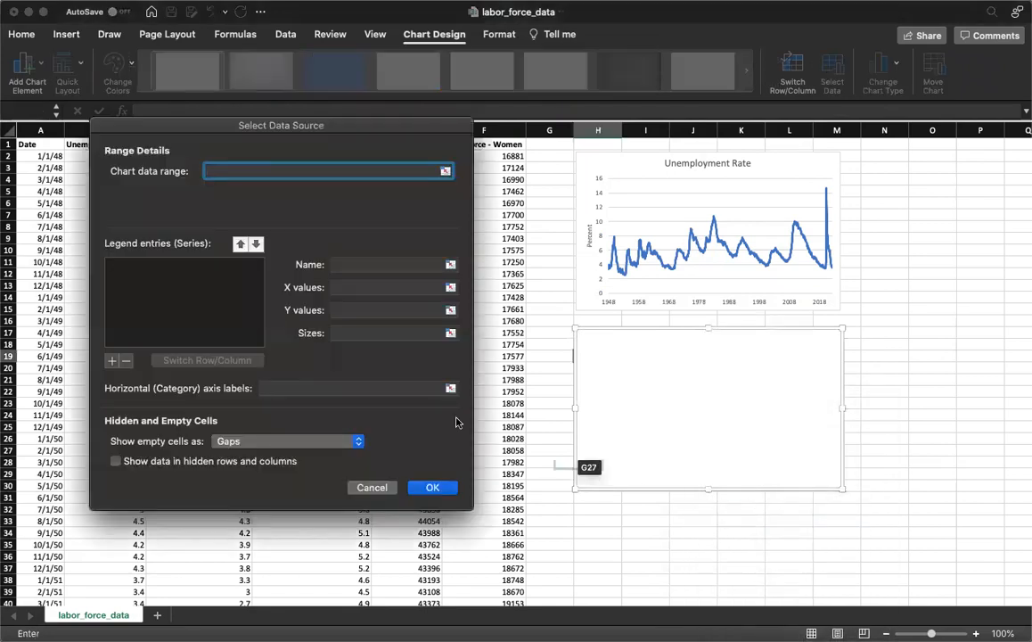
click(182, 298)
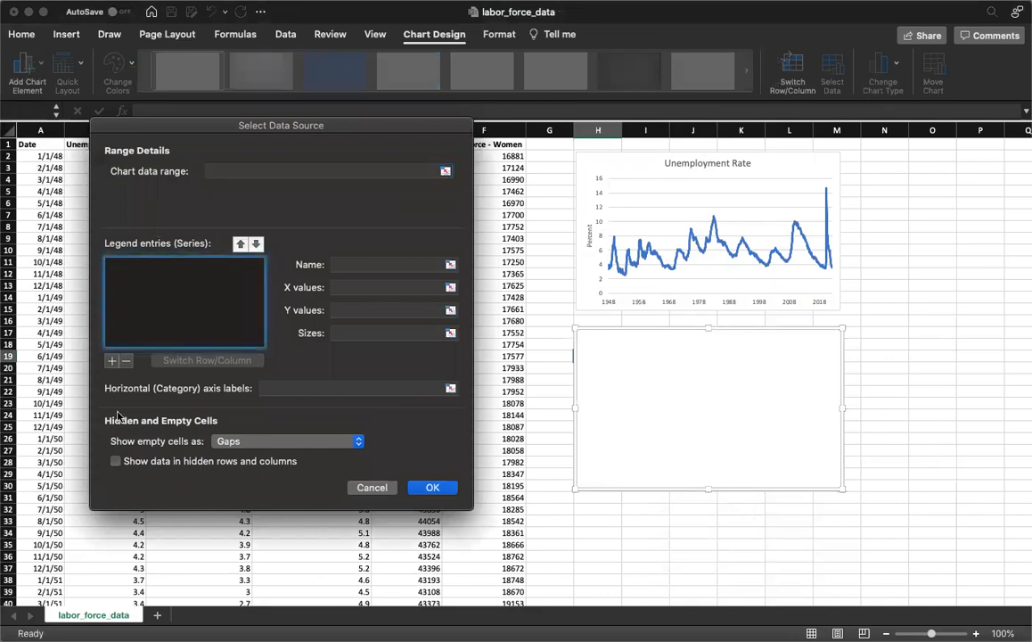
drag(143, 125, 589, 169)
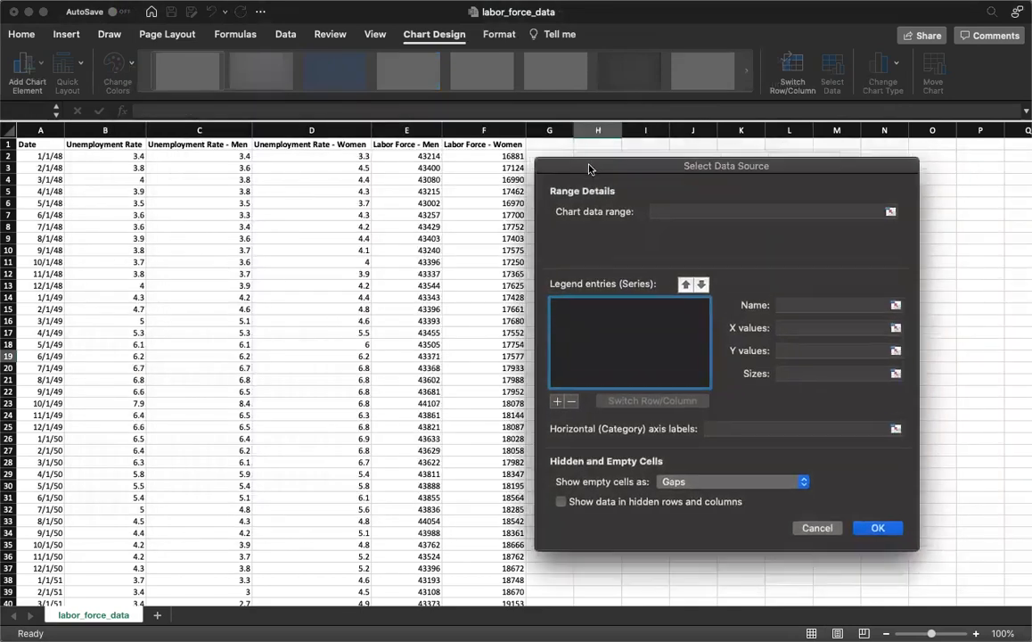
click(561, 399)
click(854, 304)
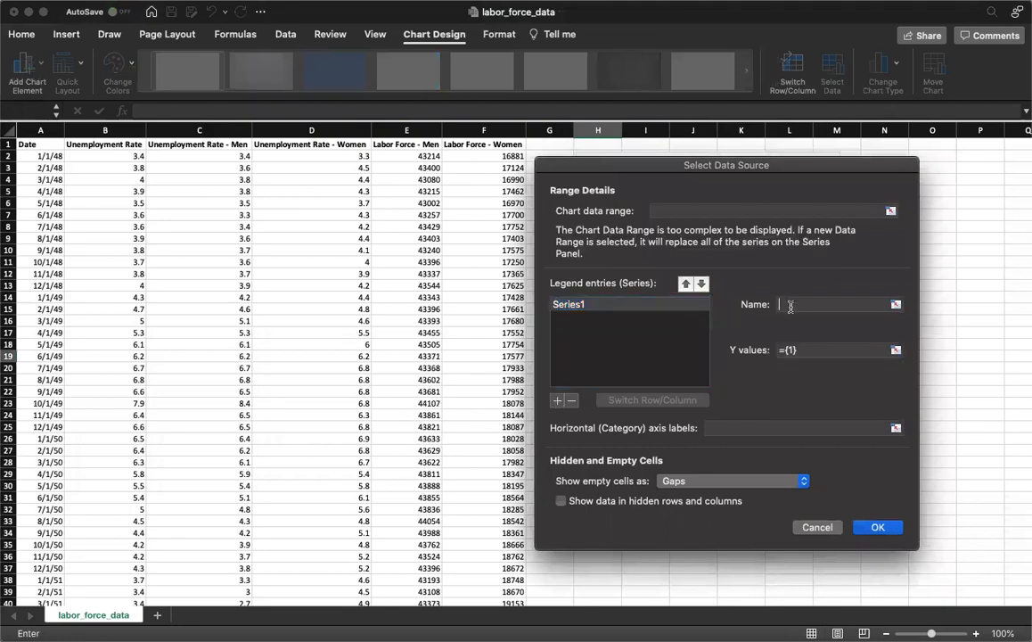
click(203, 143)
Set the Y values of the Unemployment Rate - Men series to the range C2:C892
click(807, 350)
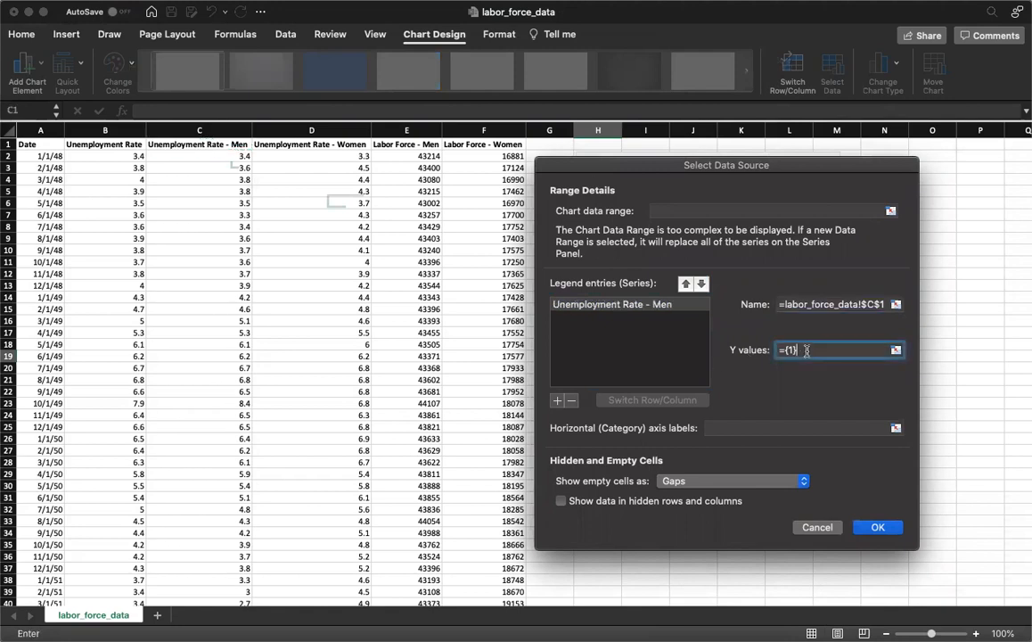
key(BackSpace)
key(BackSpace)
key(BackSpace)
key(BackSpace)
click(200, 157)
key(ctrl+shift+Down)
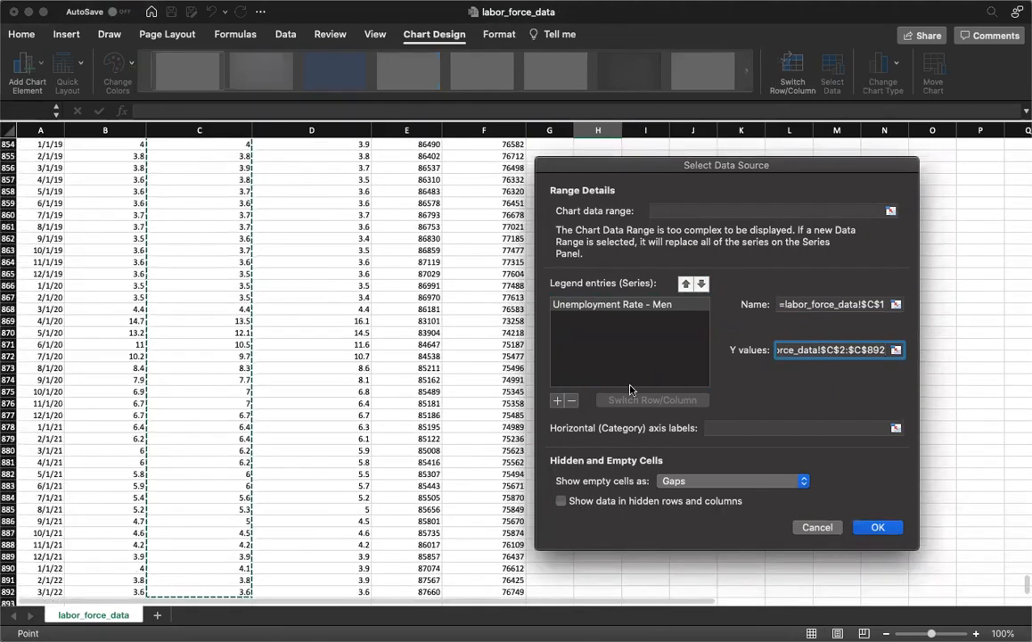
Add a second series to the chart, named from cell D1, Unemployment Rate - Women
click(558, 402)
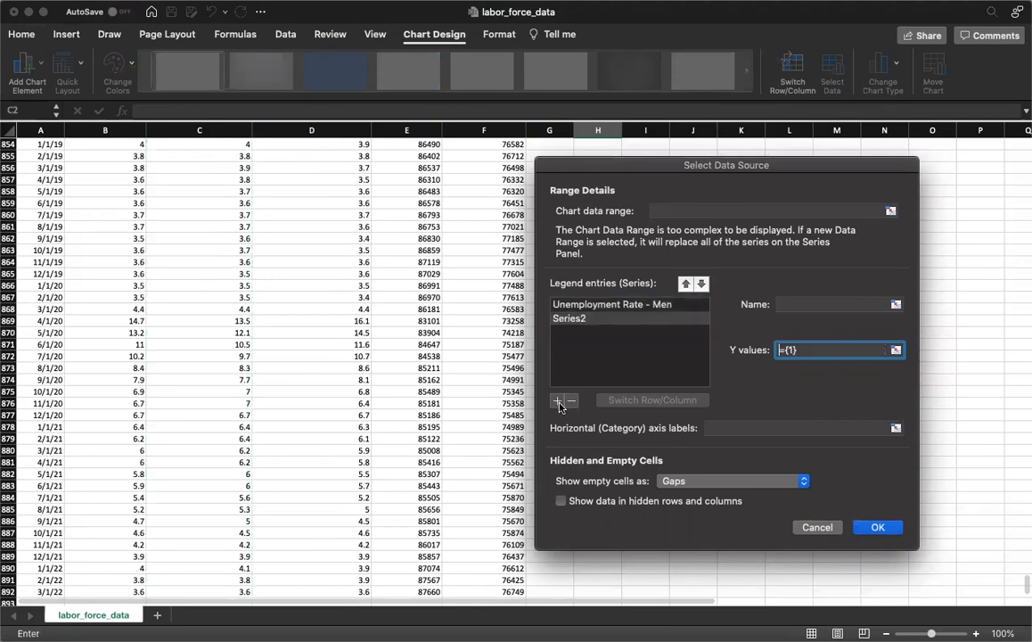
scroll(323, 234, up, 20)
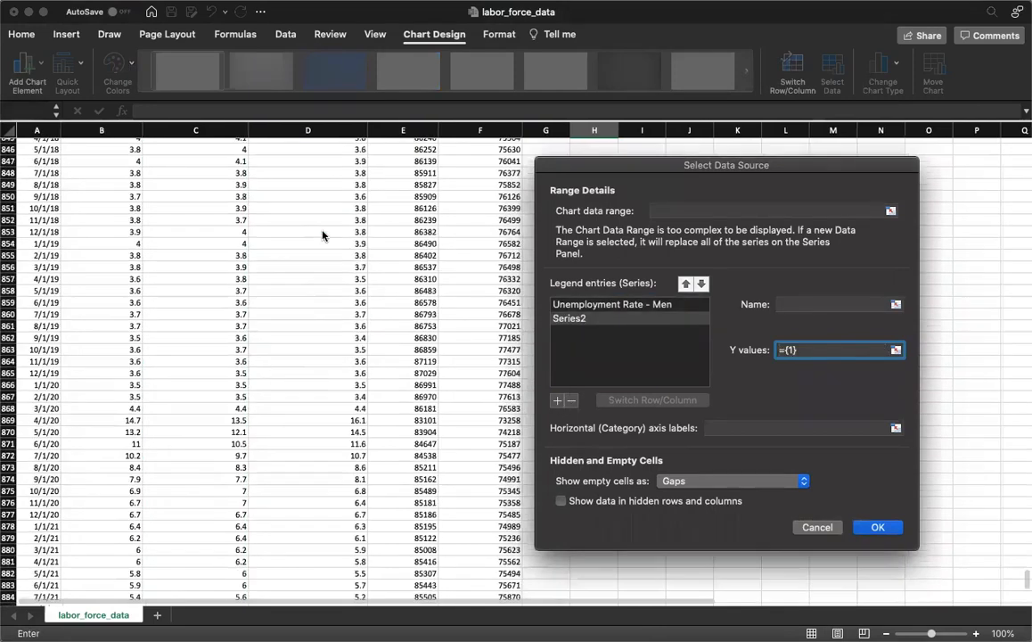
scroll(323, 235, up, 20)
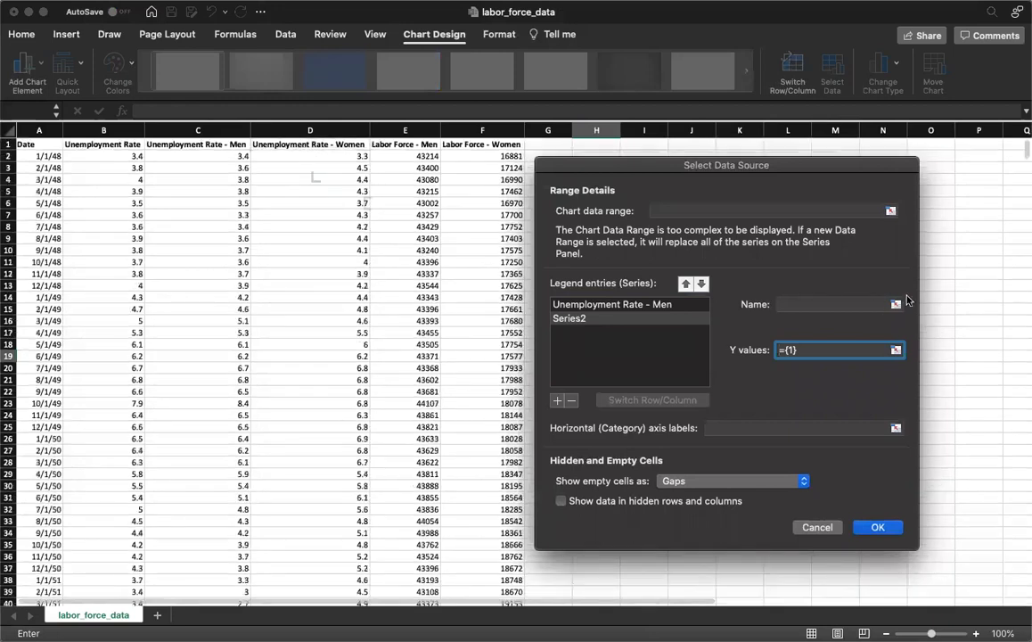
click(837, 304)
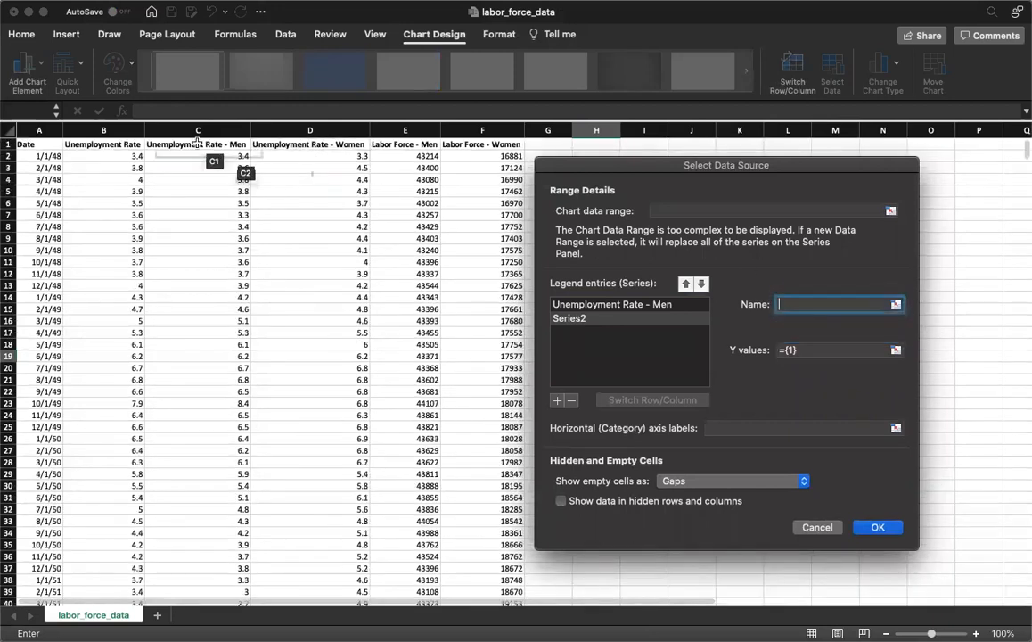
click(263, 143)
Set the Y values of the Unemployment Rate - Women series to the range D2:D892
click(828, 350)
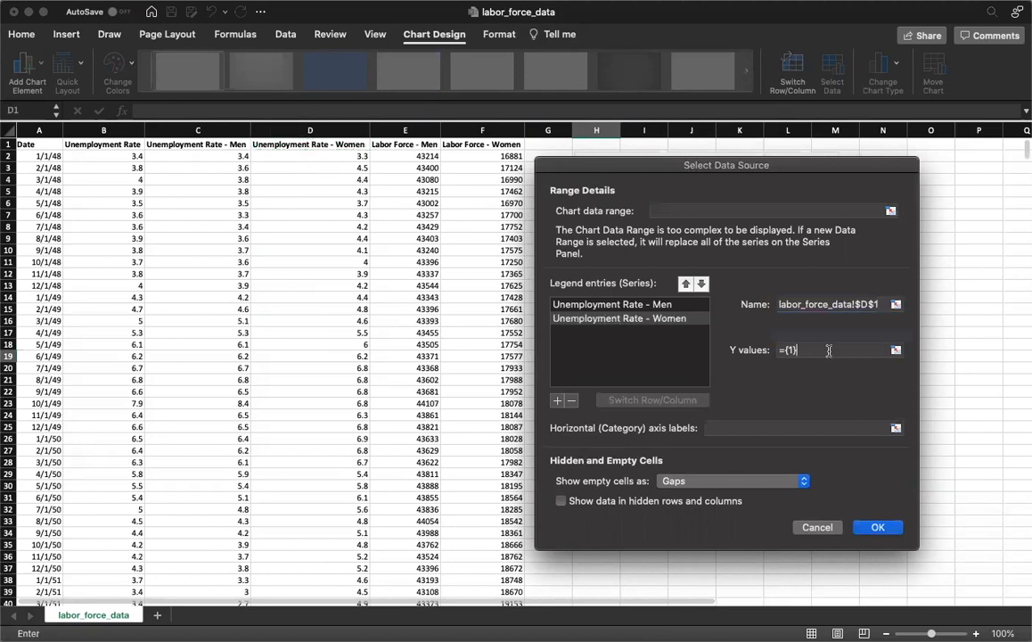
key(BackSpace)
key(BackSpace)
key(BackSpace)
key(BackSpace)
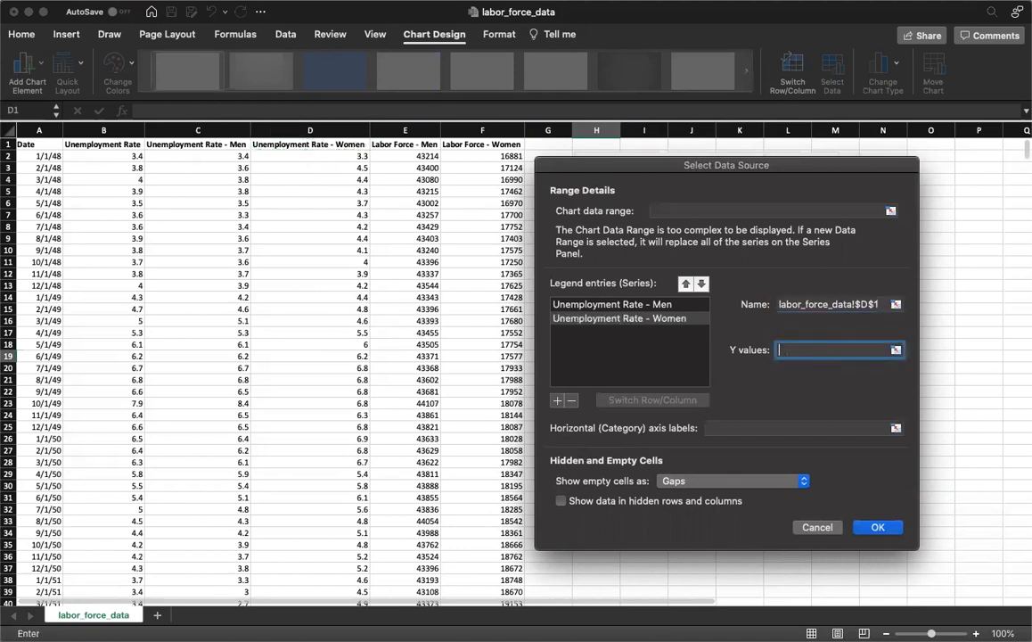
click(330, 152)
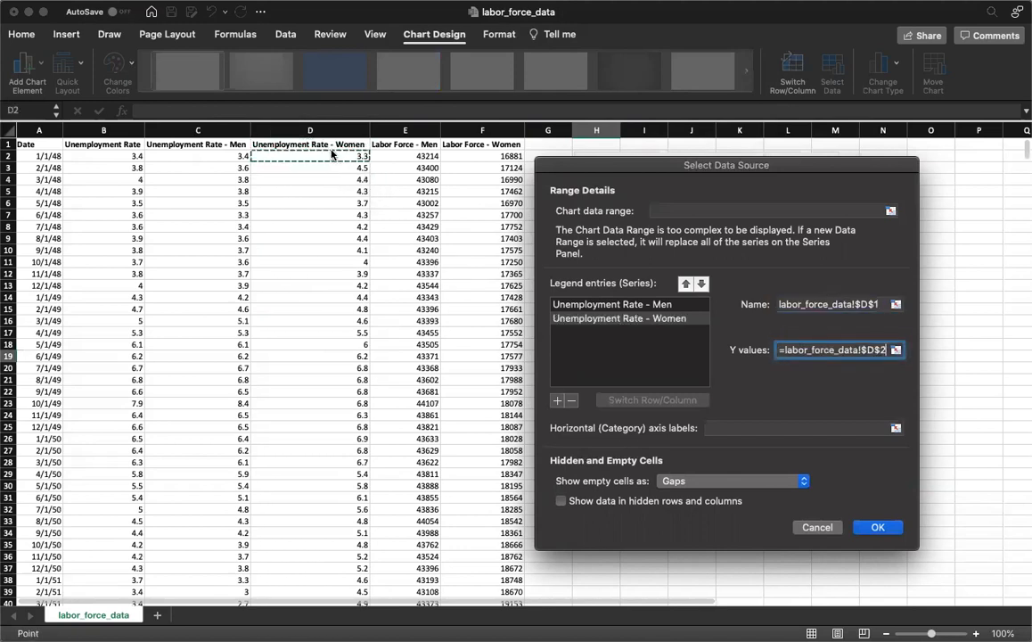
key(shift+Down)
key(shift+Down)
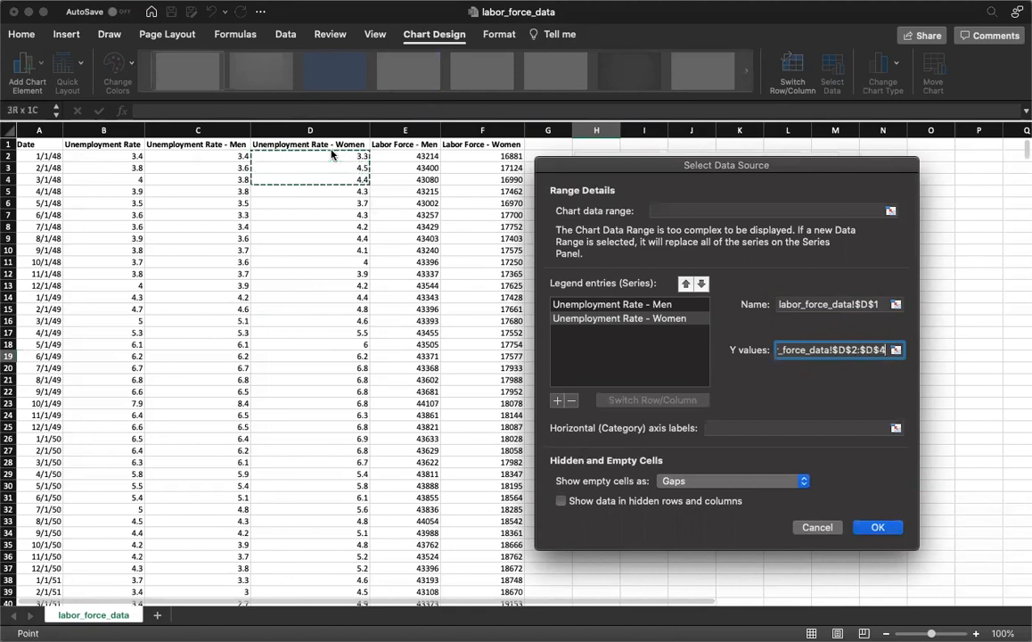
key(shift+super+Down)
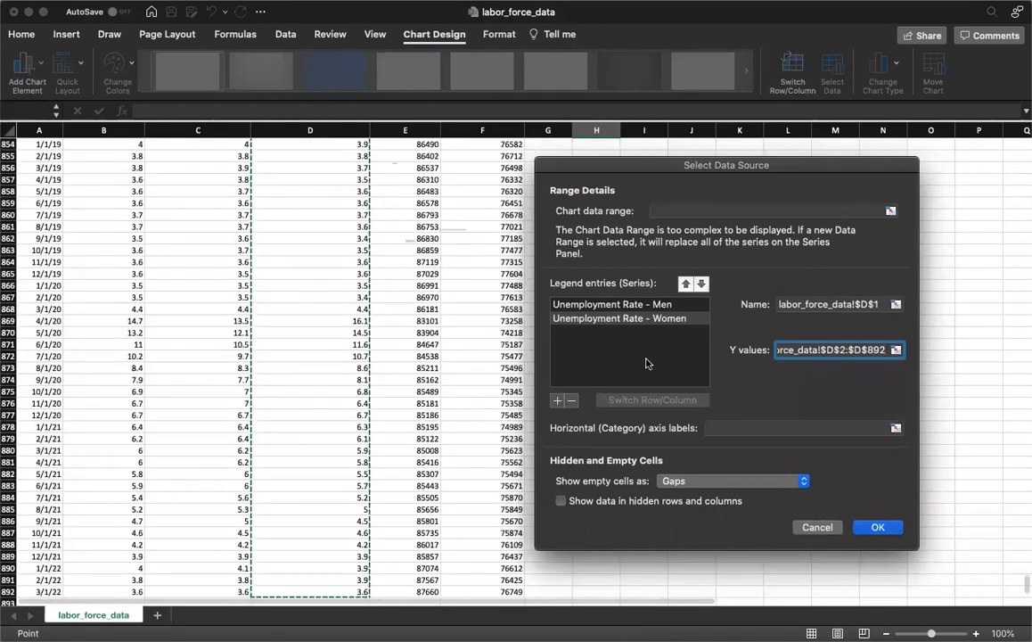
Set the horizontal axis labels to the dates in A2:A892 and apply the chart's data source
click(721, 428)
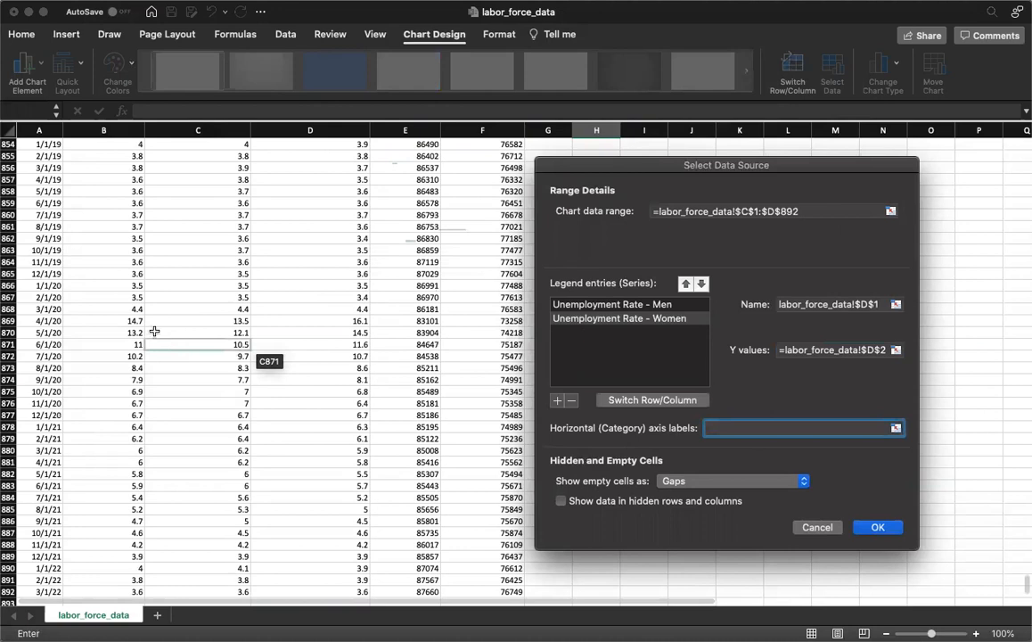
click(47, 239)
key(super+Up)
key(Down)
key(shift+super+Down)
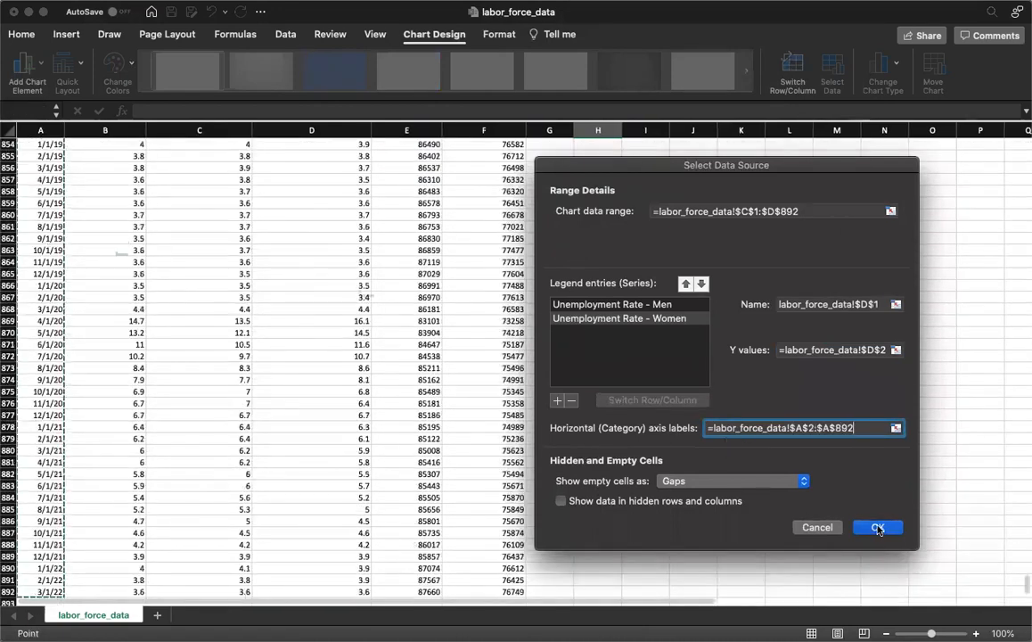
click(879, 527)
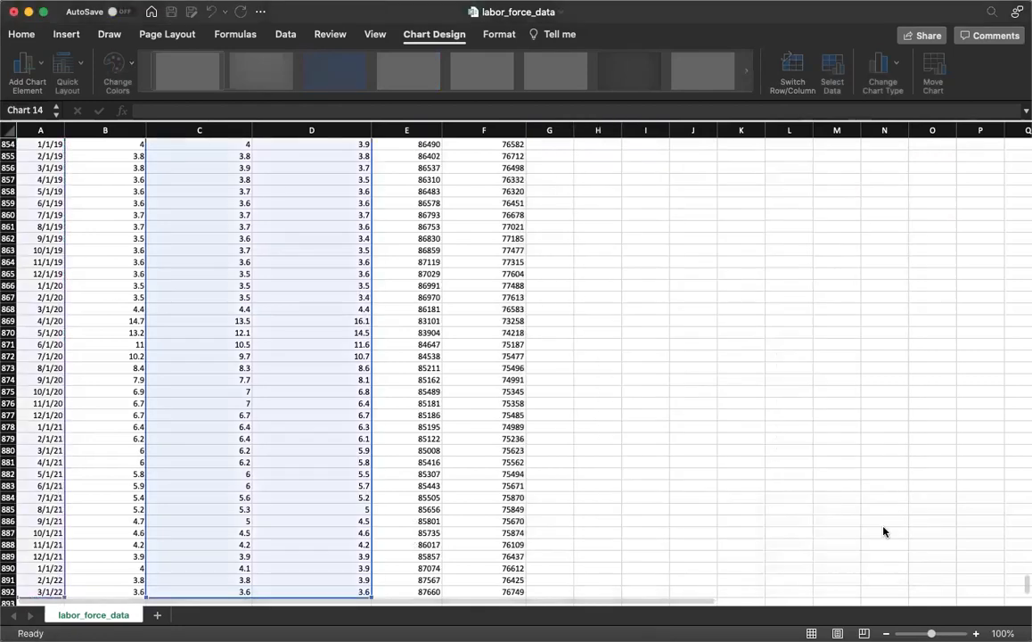
Replace the placeholder title of the two-series chart with "Unemployment Rates"
click(775, 494)
key(super+Up)
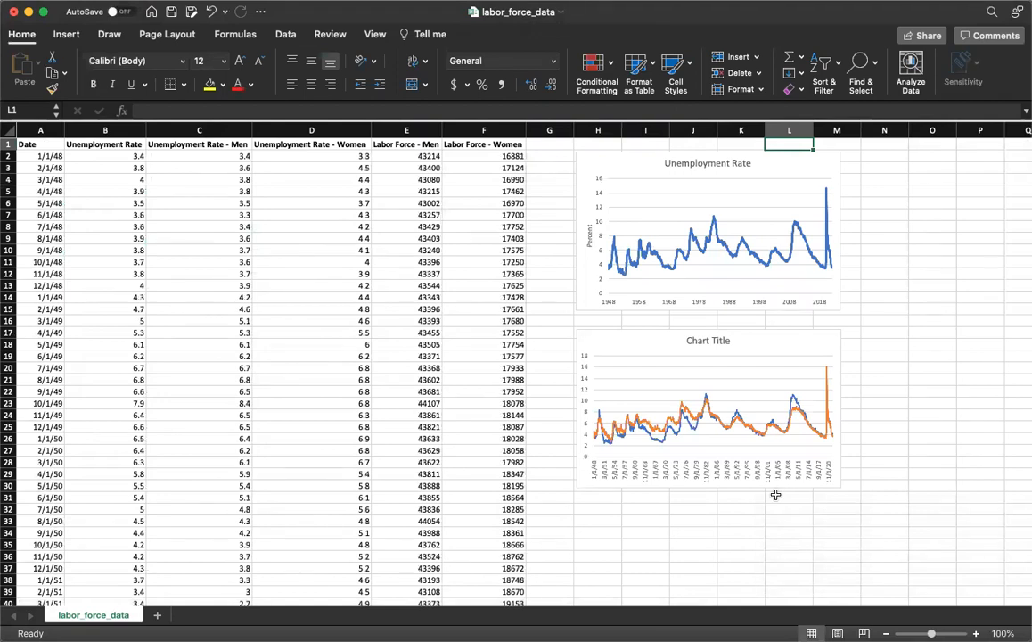
click(709, 349)
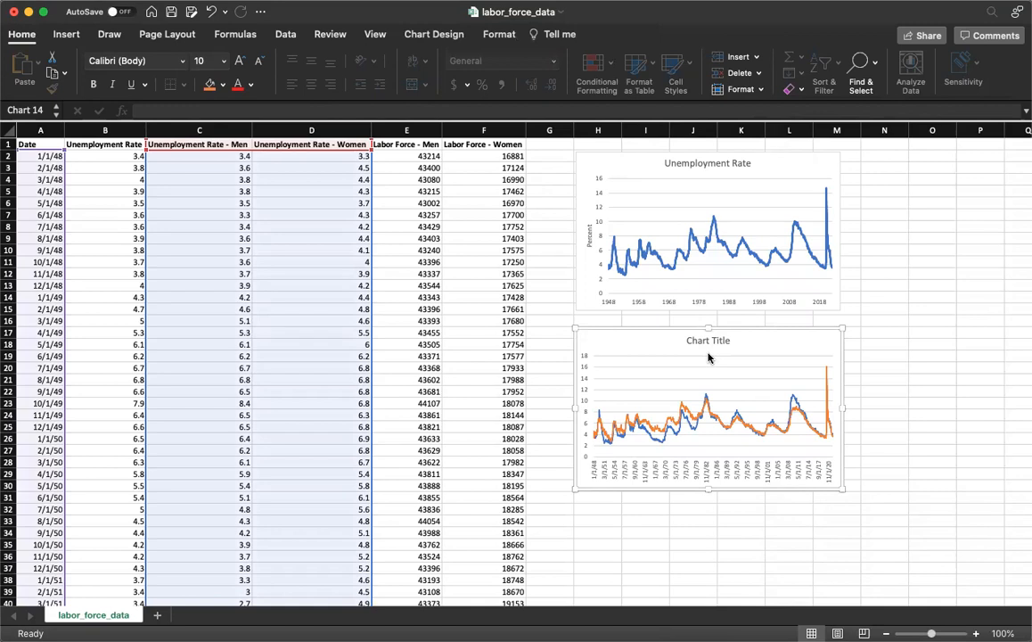
click(706, 340)
triple_click(706, 340)
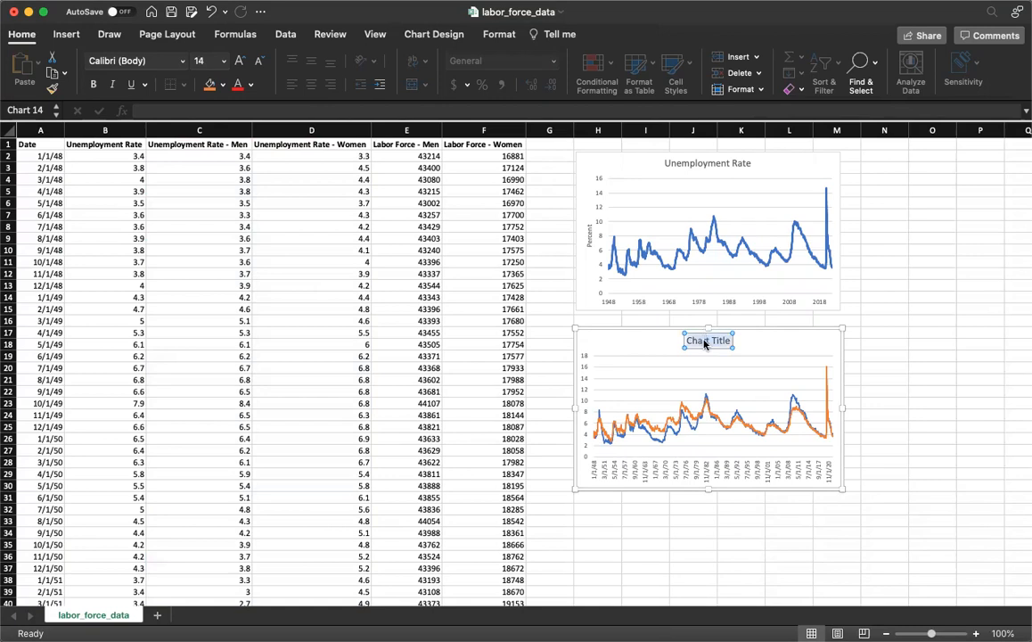
text(Unemployment Rates)
click(780, 337)
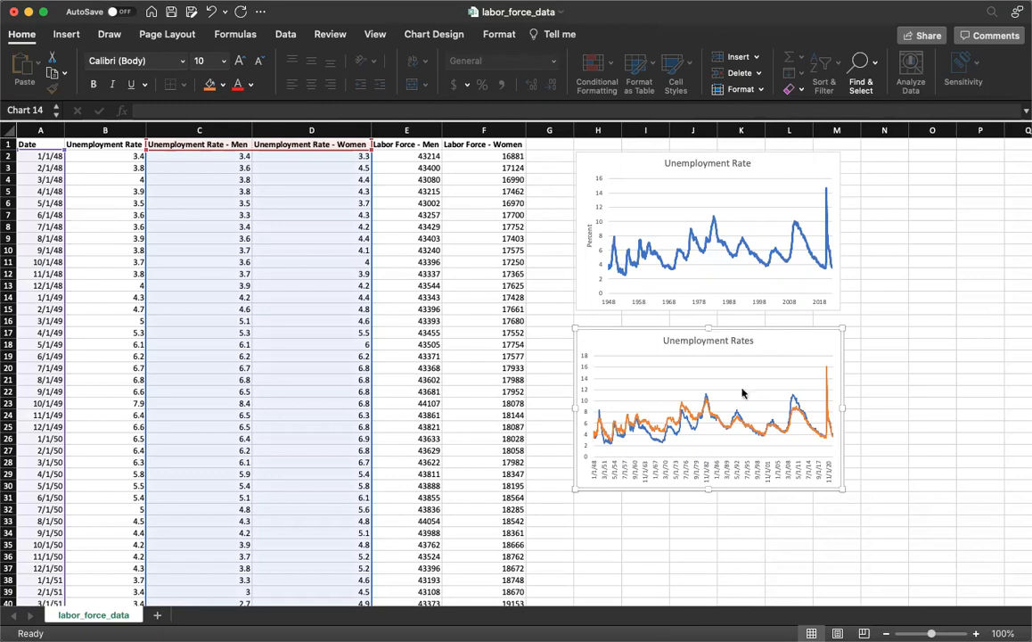
Set the major unit of the Unemployment Rates chart's horizontal axis to 10 years
click(701, 470)
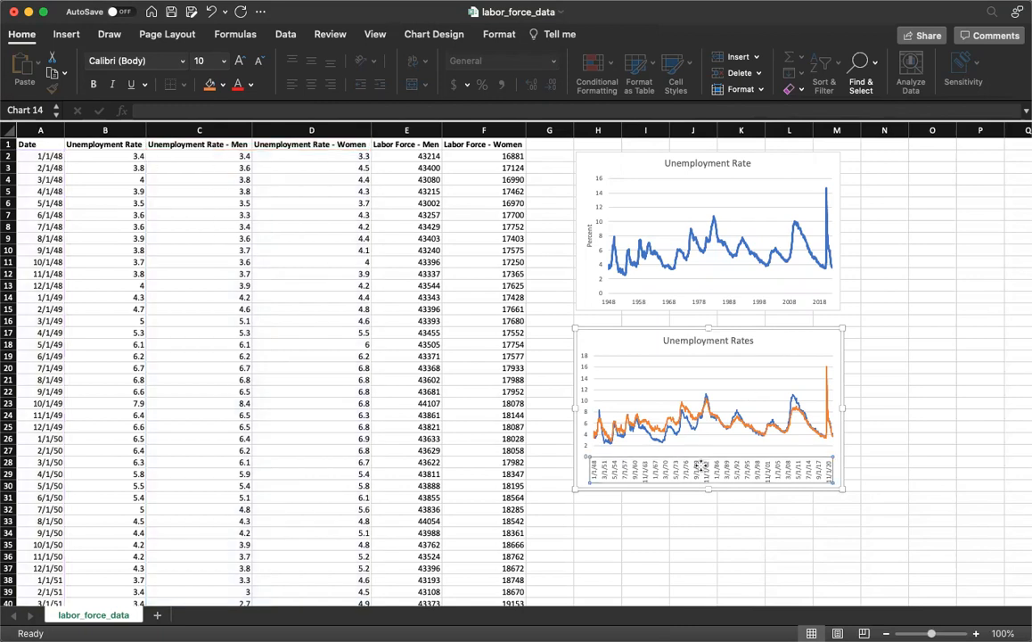
right_click(699, 466)
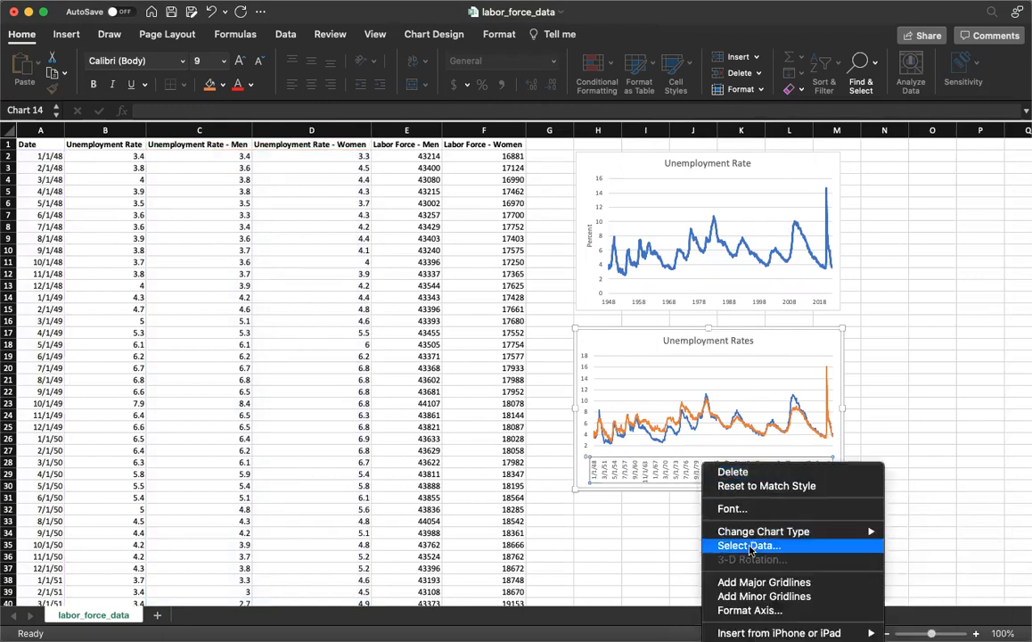
click(750, 610)
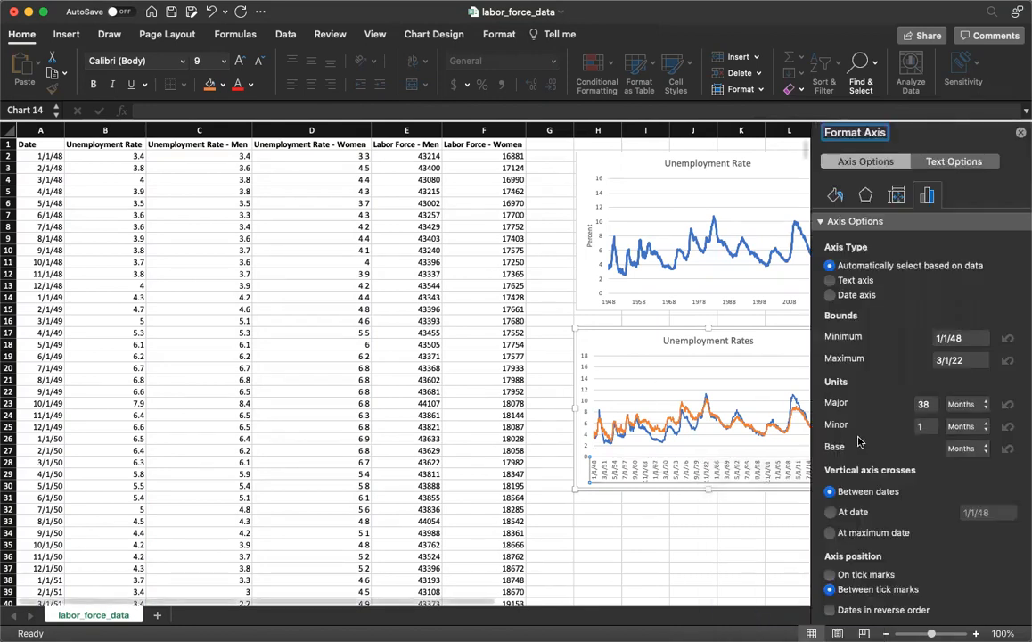
double_click(927, 405)
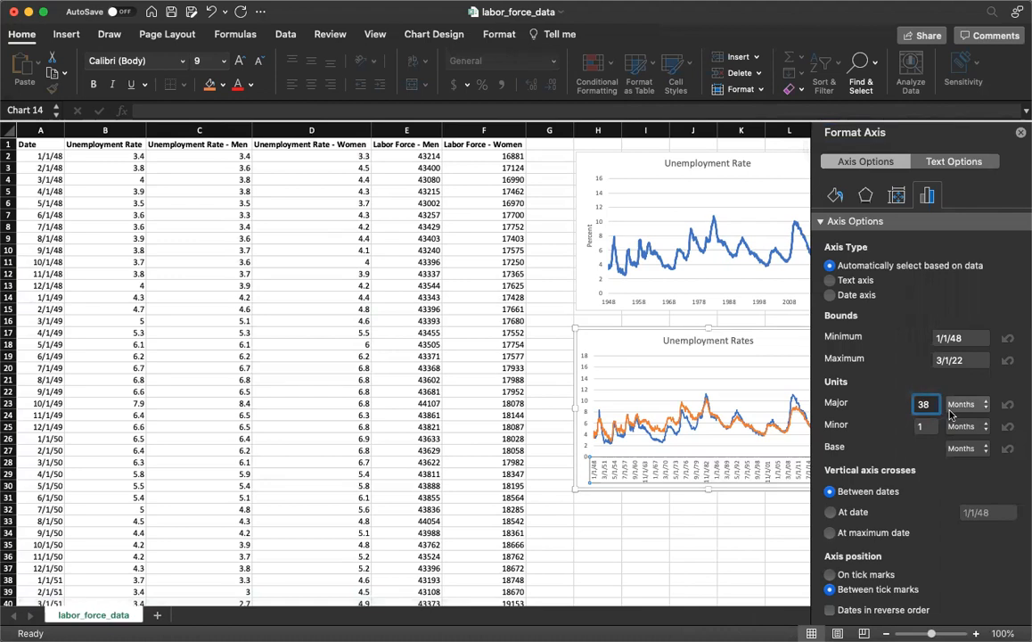
text(10)
key(Tab)
click(964, 414)
click(964, 415)
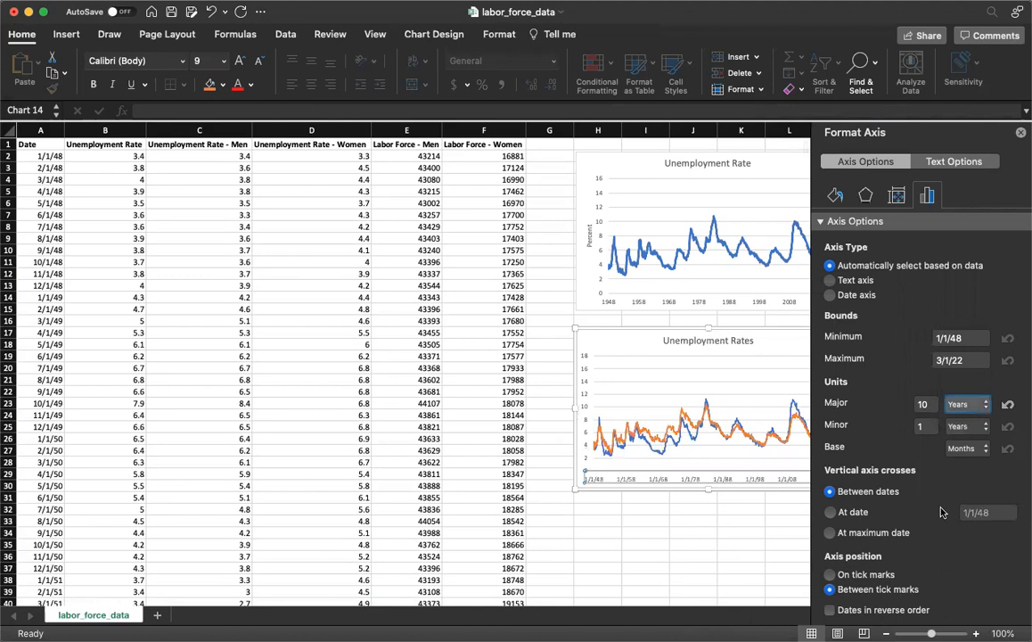
Apply the custom number format yyyy to the horizontal axis labels of the Unemployment Rates chart and close the axis formatting
scroll(900, 535, down, 3)
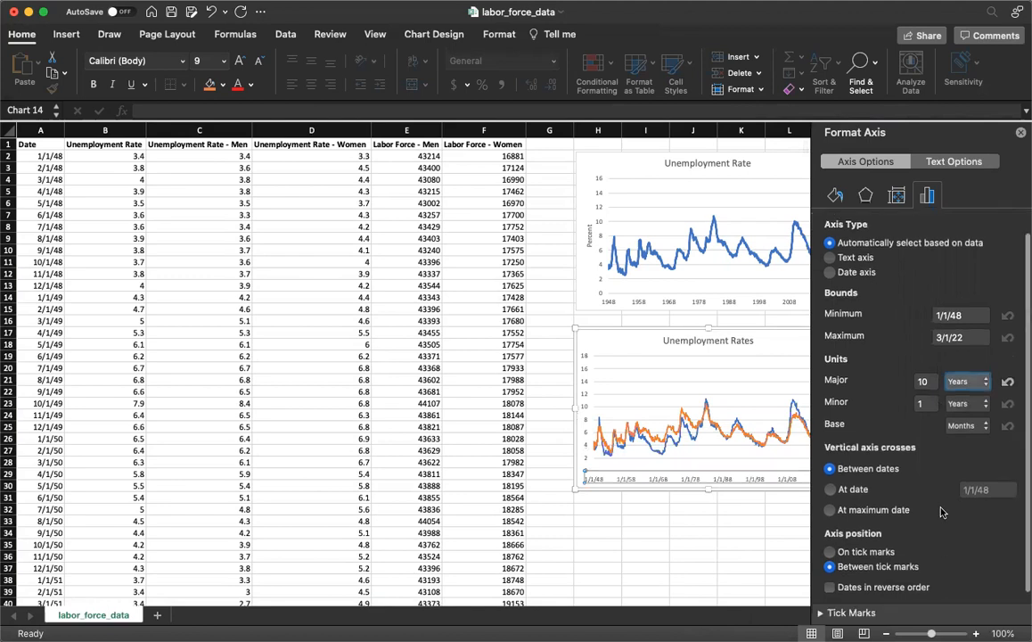
click(829, 614)
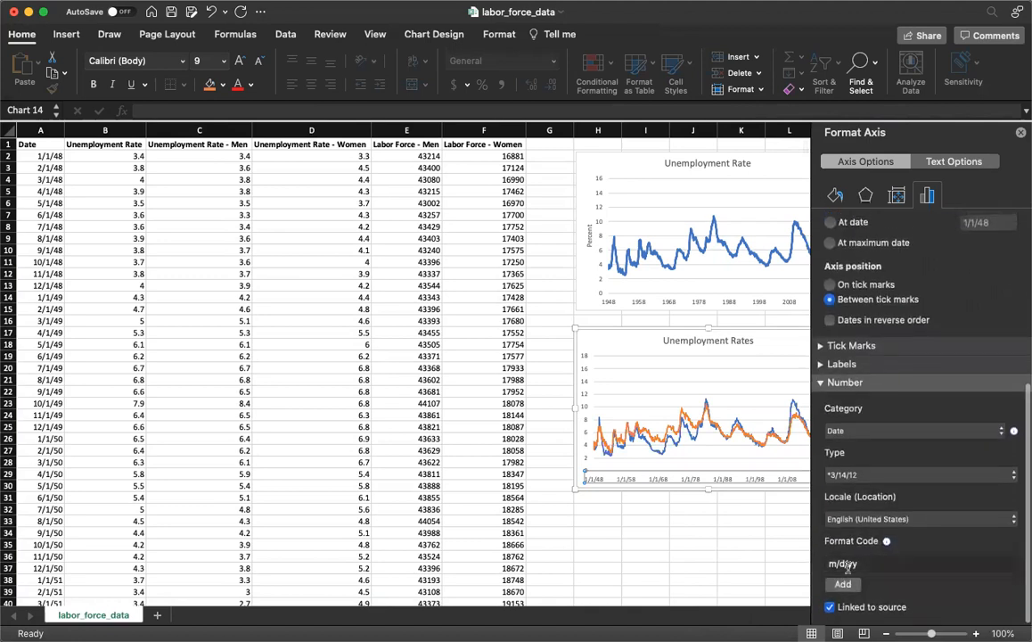
click(847, 567)
text(yyyy)
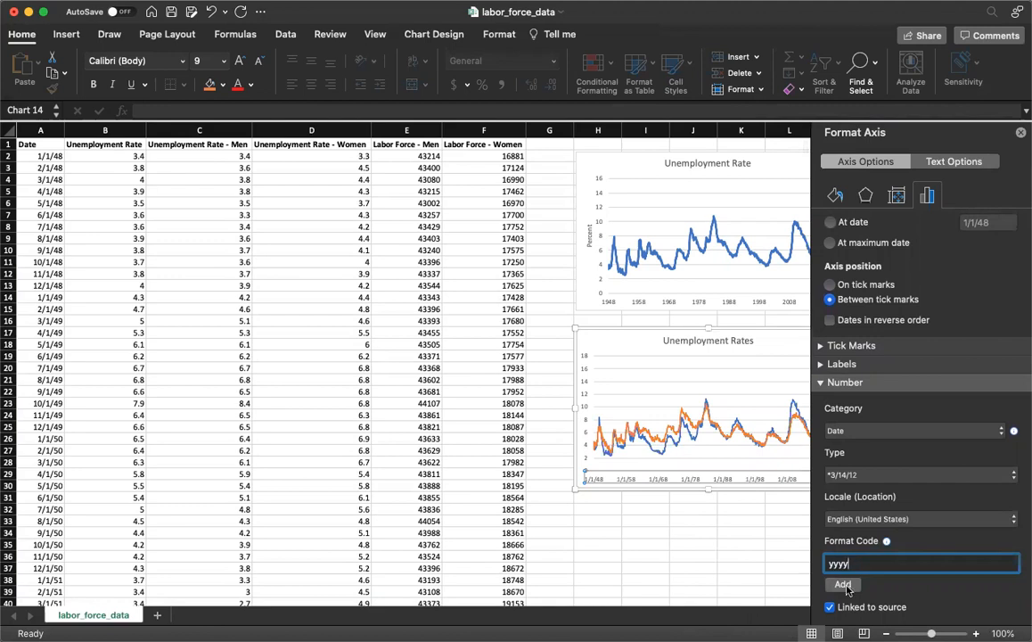
key(Return)
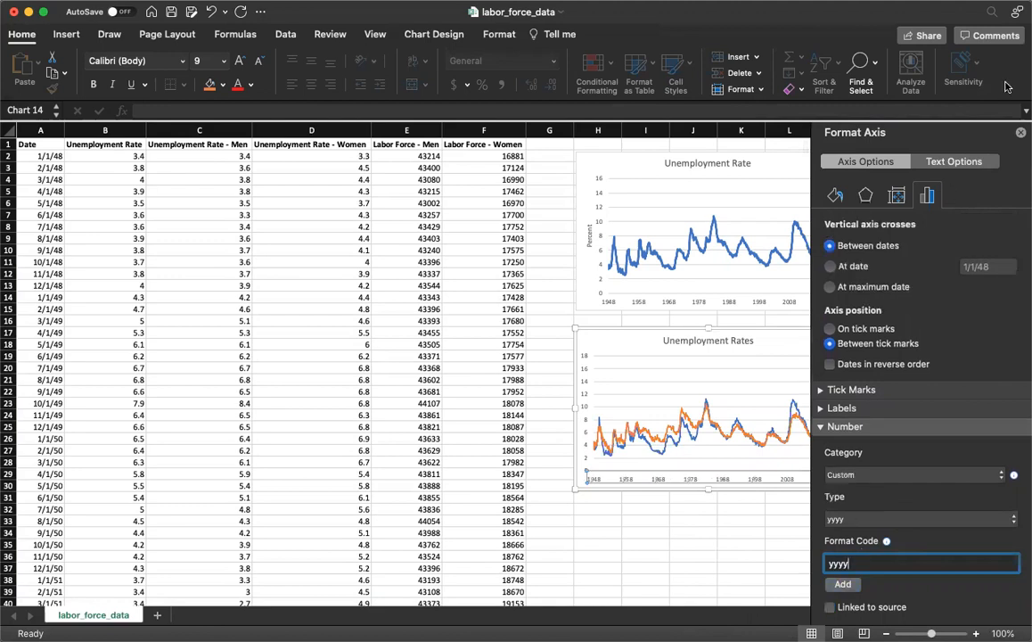
click(1020, 133)
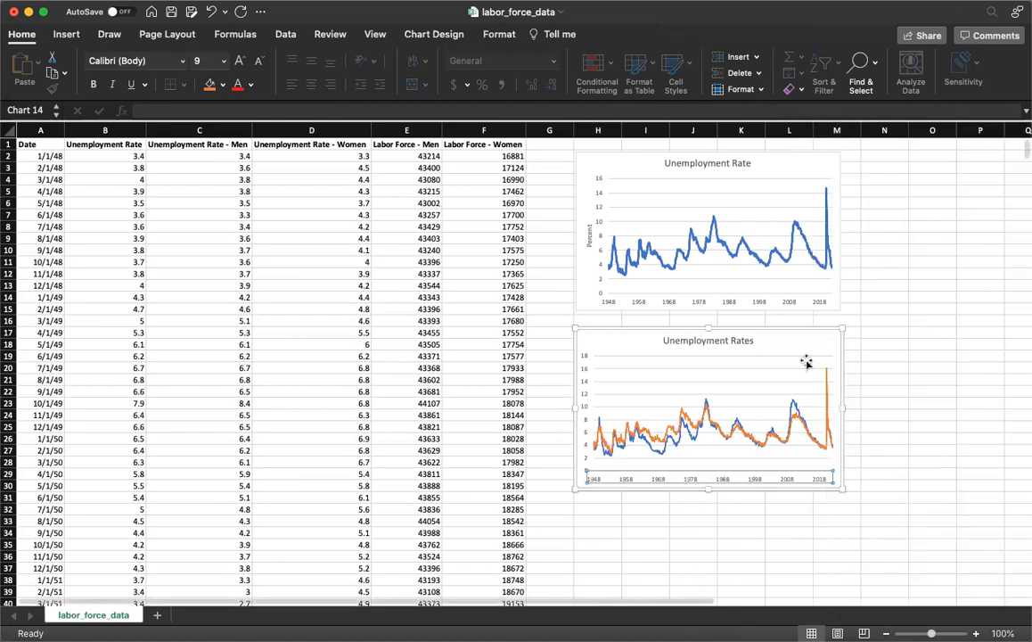
Add a vertical axis title reading "Percent" to the Unemployment Rates chart and a legend below its plot area
click(585, 408)
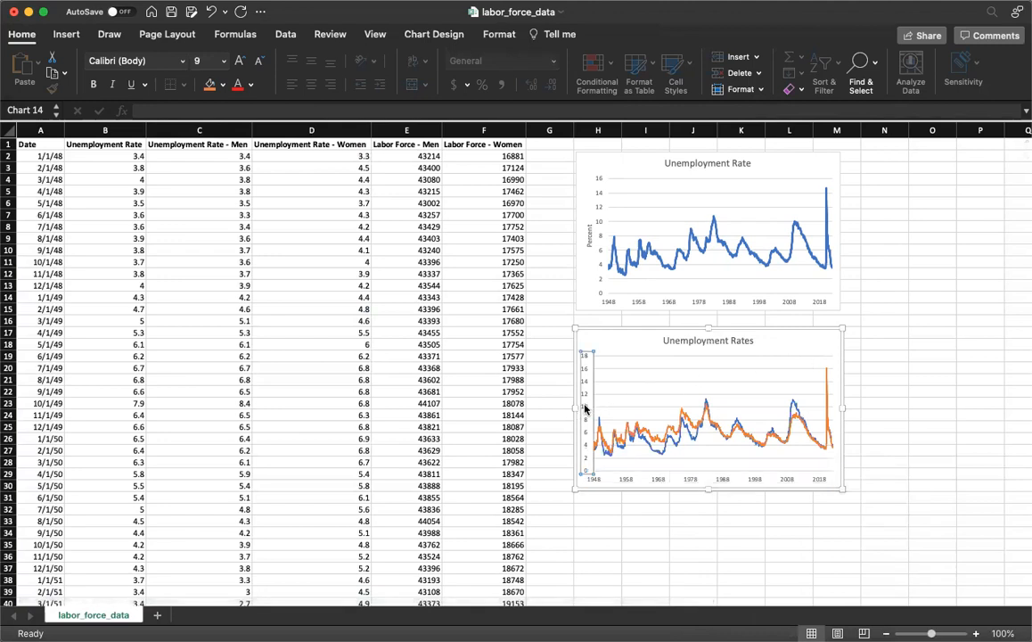
click(426, 37)
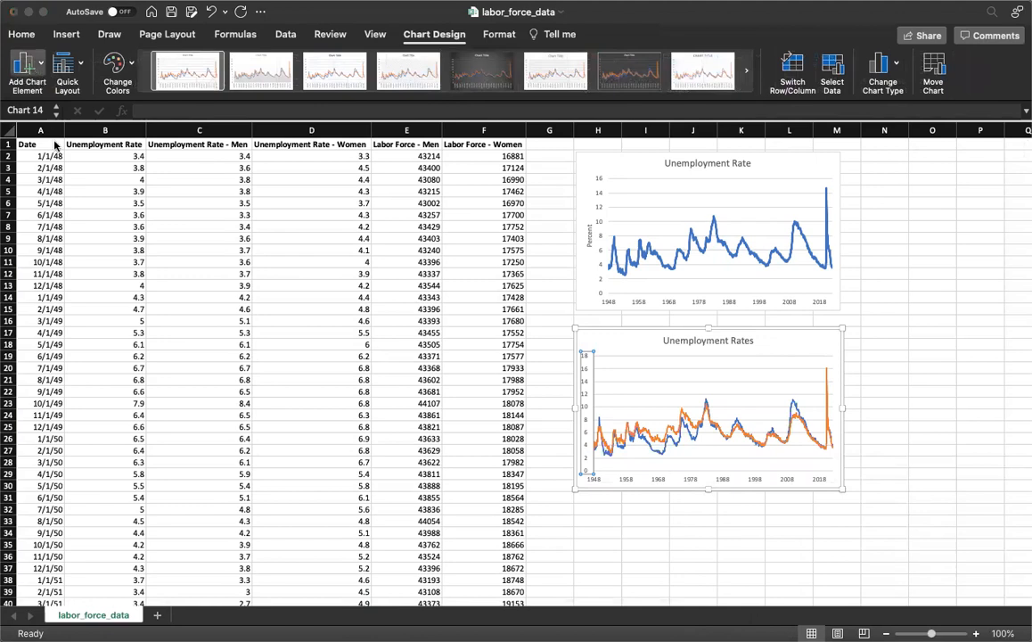
click(199, 135)
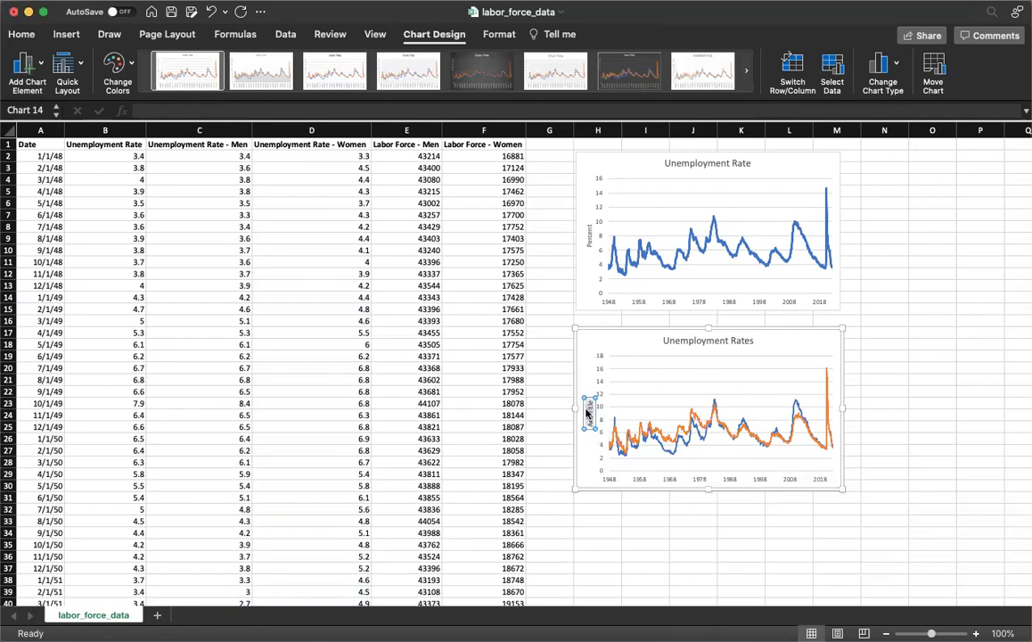
text(Percent)
click(628, 341)
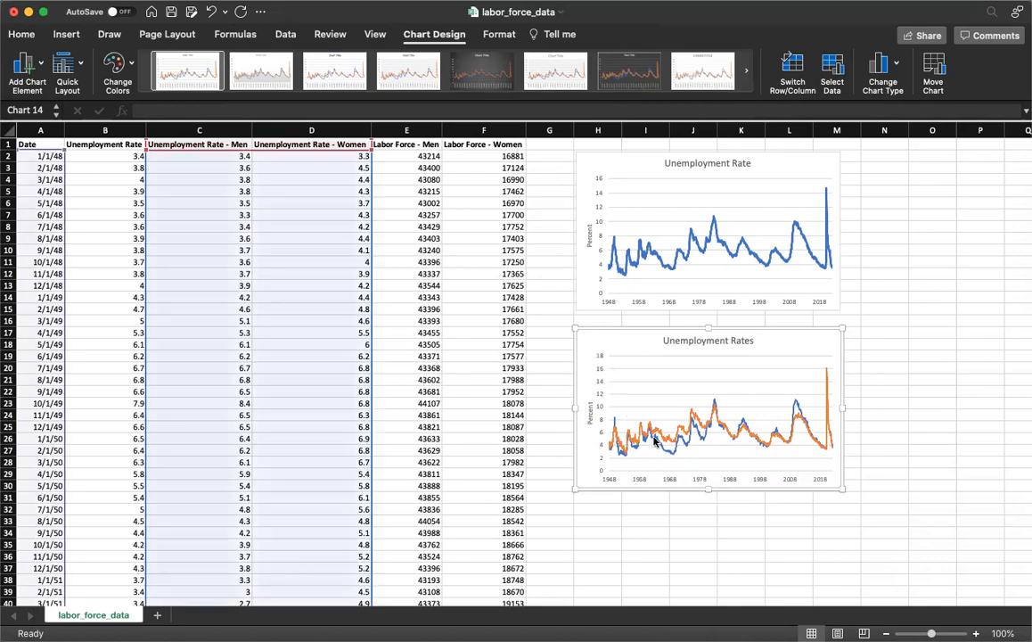
click(27, 73)
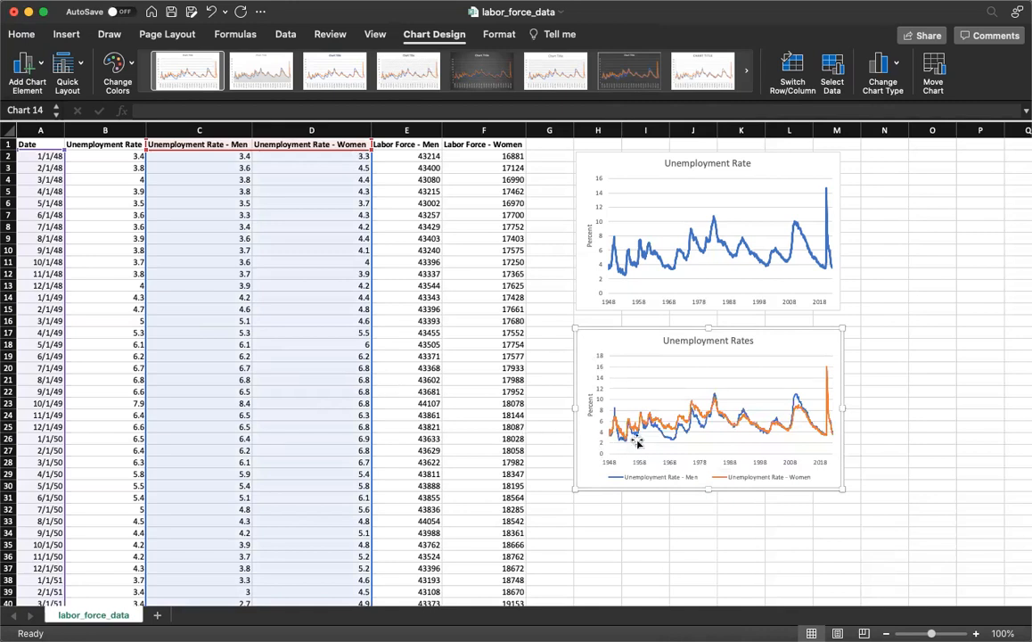
Change the line of the Unemployment Rate - Women series to a dotted dash type, accepting the complex formatting
click(667, 434)
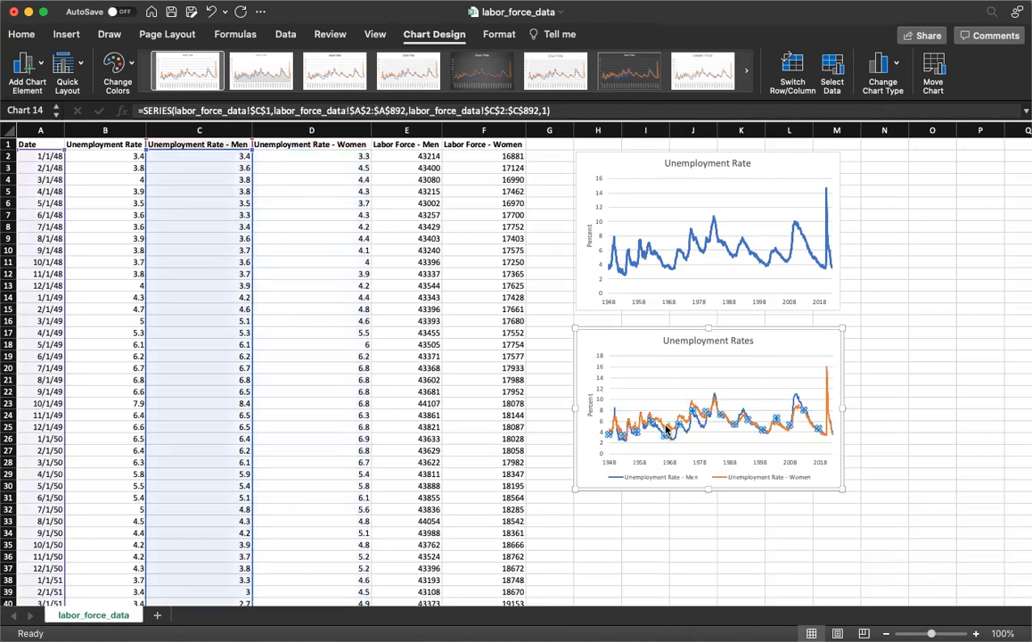
click(668, 428)
click(667, 437)
click(665, 428)
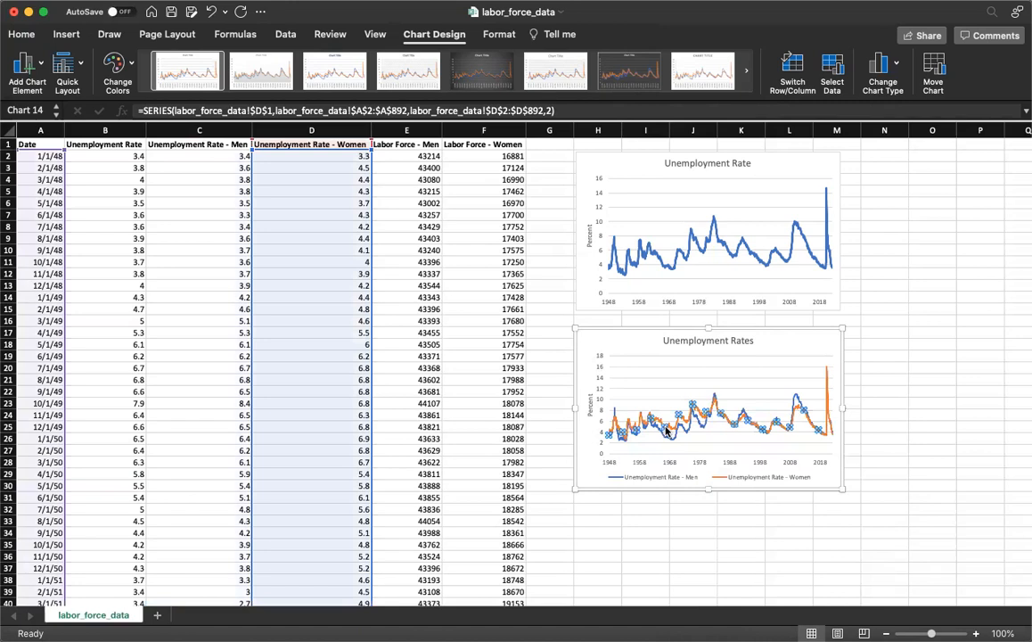
right_click(667, 429)
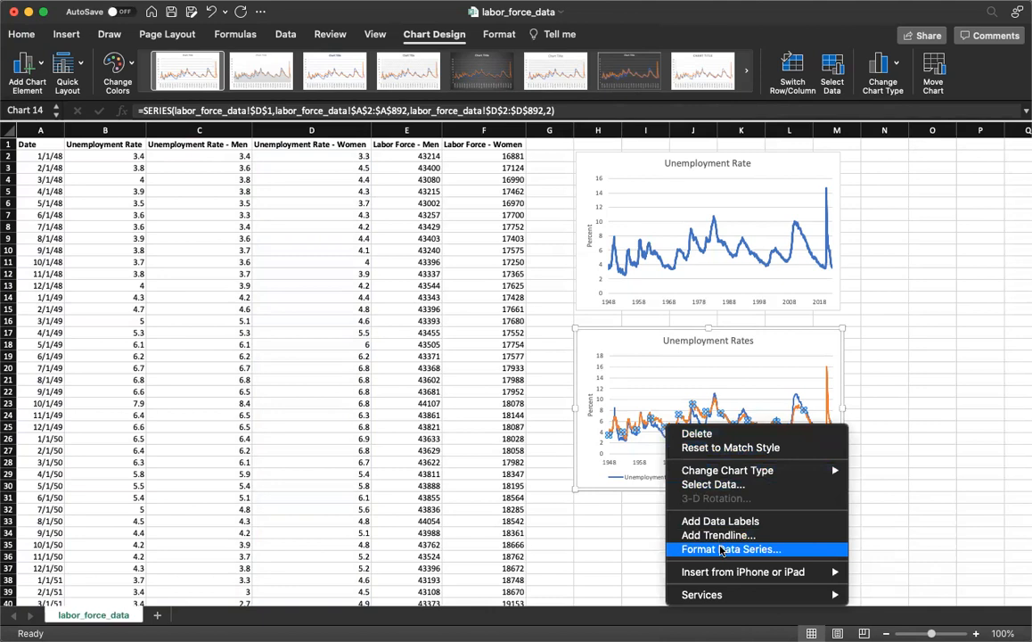
click(722, 549)
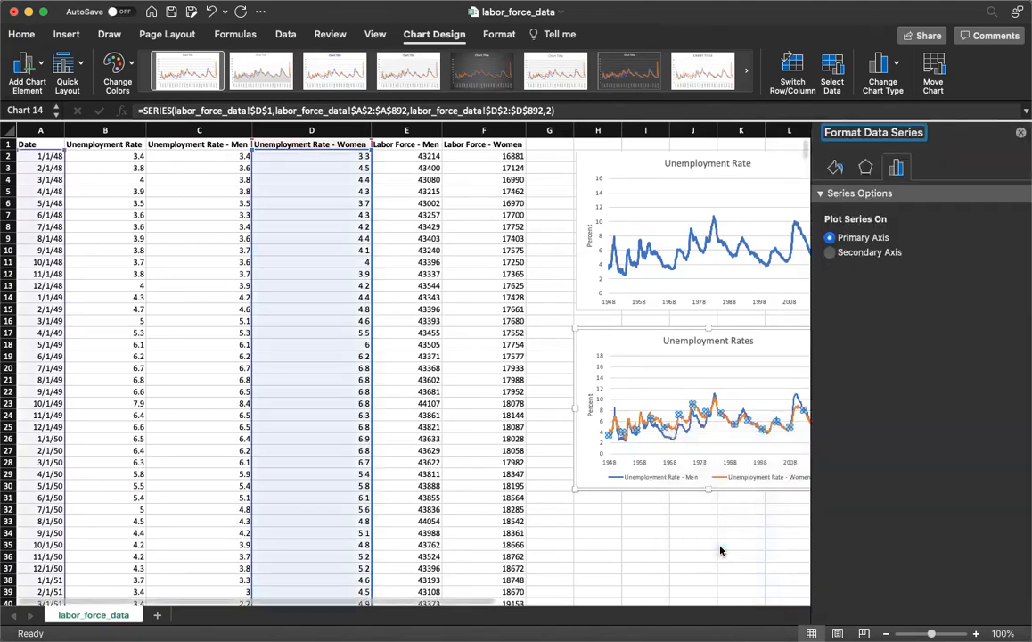
click(835, 167)
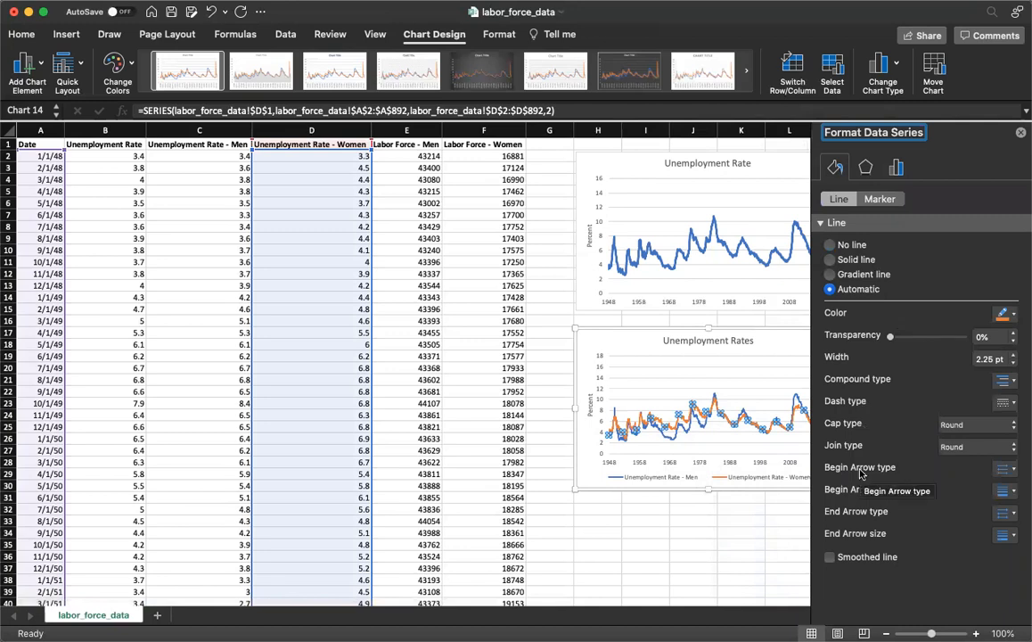
click(1005, 402)
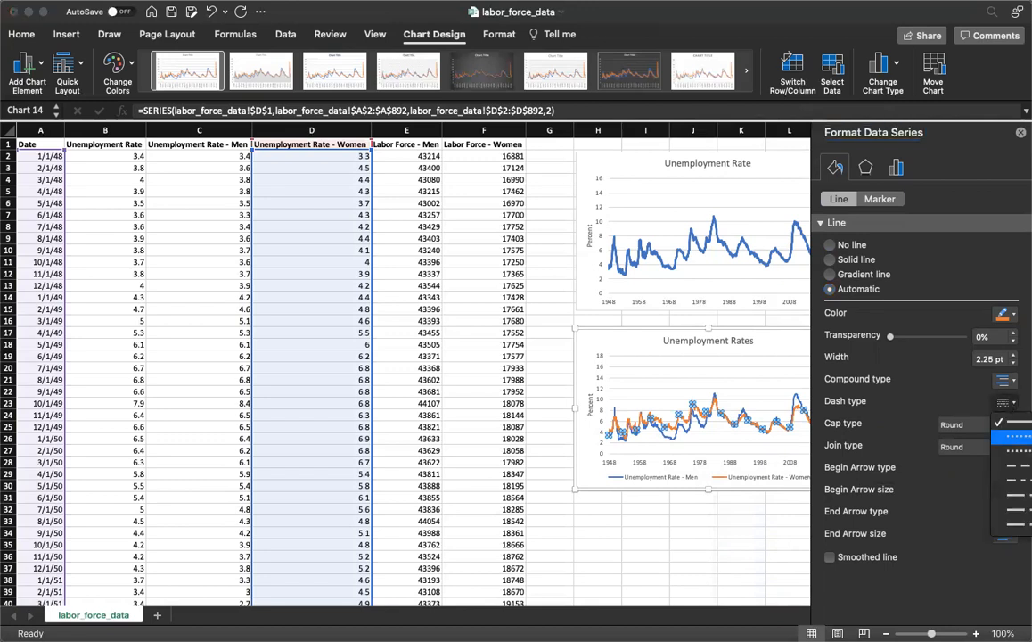
click(1014, 441)
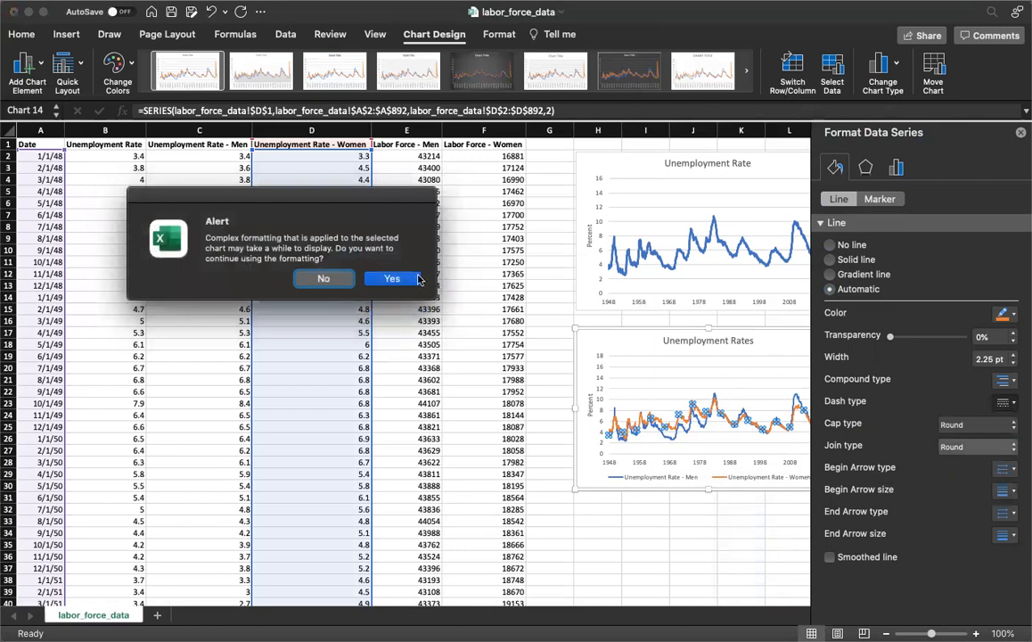
click(415, 279)
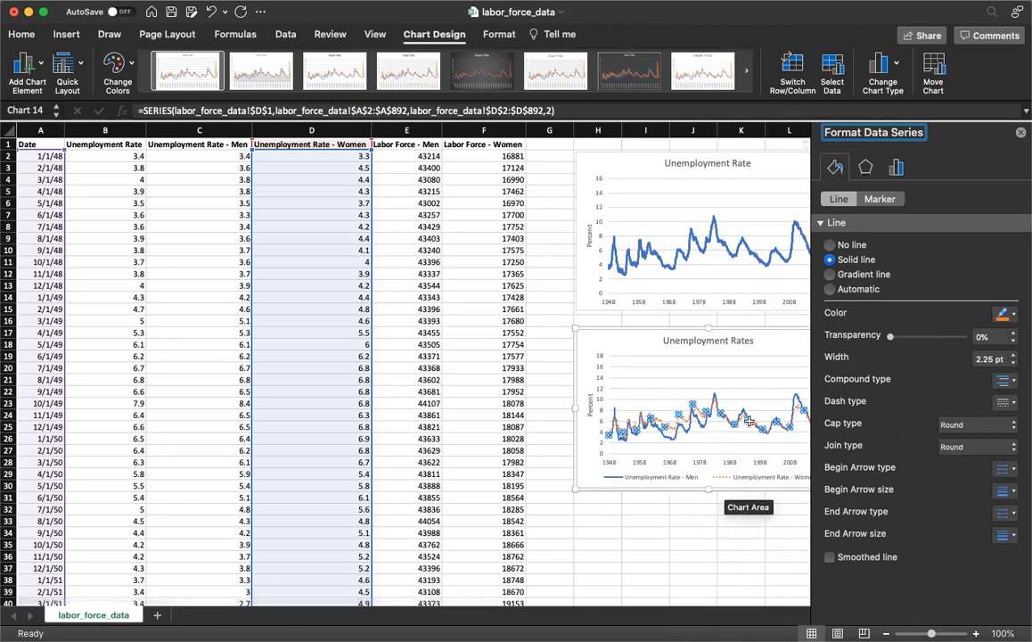
mouse_move(788, 420)
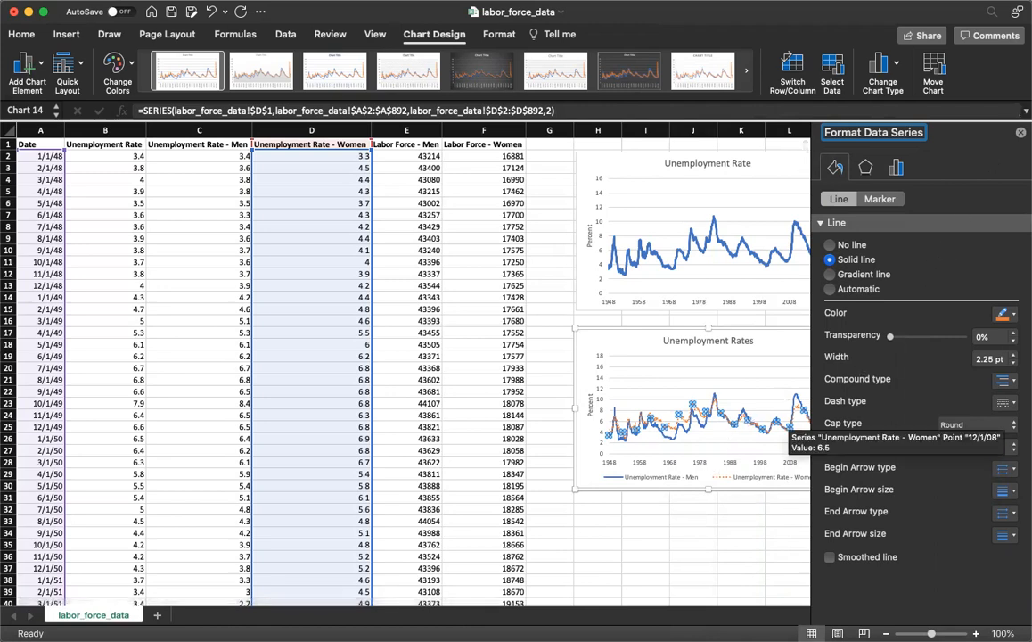
click(1020, 133)
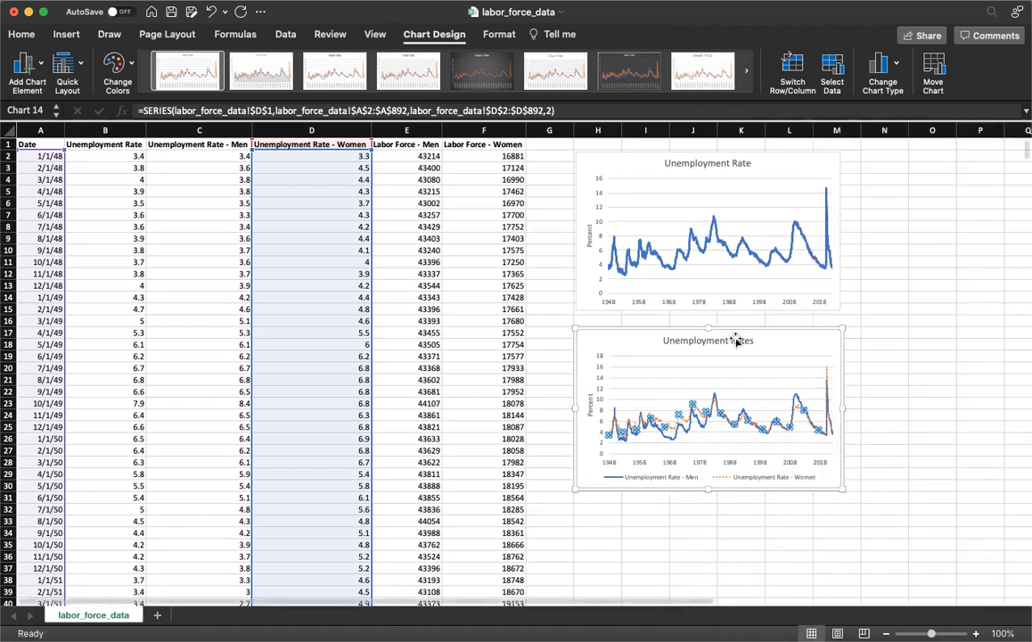
Set the line width of the Unemployment Rate - Men series to 3 pt and close the formatting options
click(674, 437)
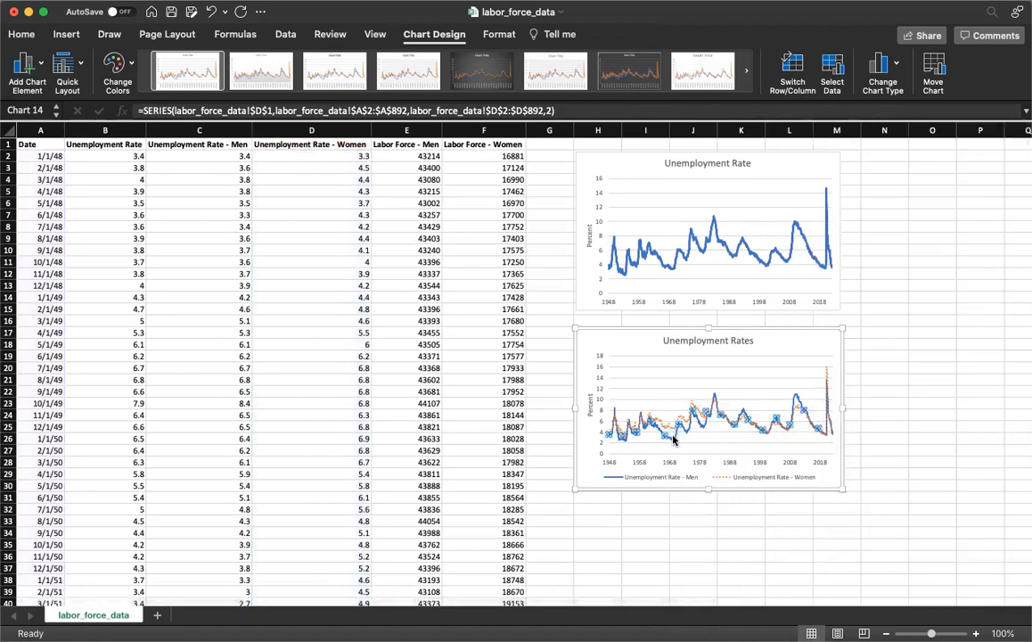
right_click(673, 438)
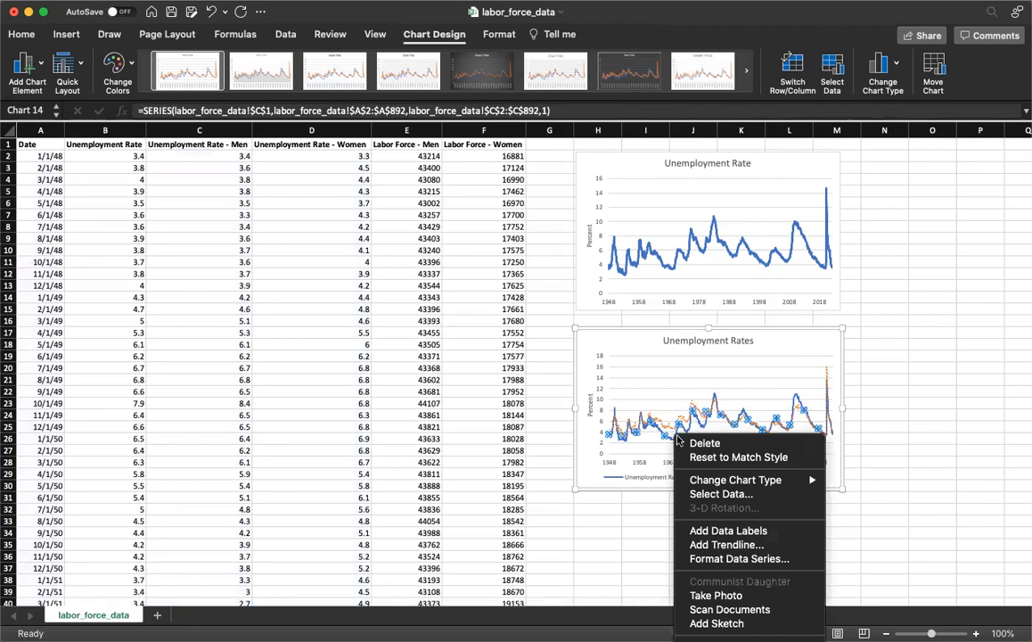
click(739, 558)
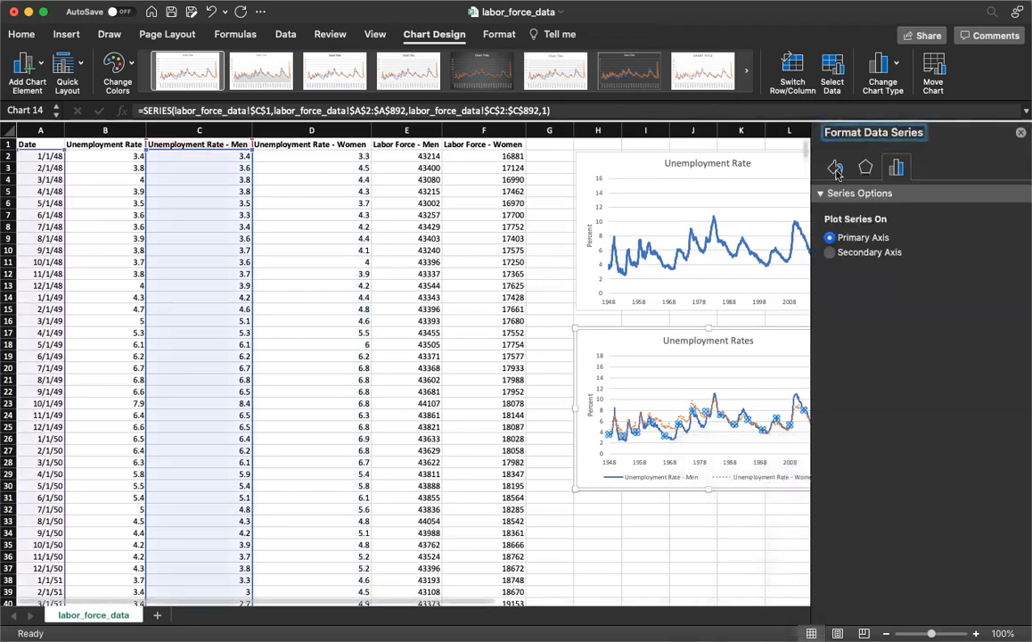
click(835, 169)
click(1012, 354)
click(1012, 354)
click(1012, 355)
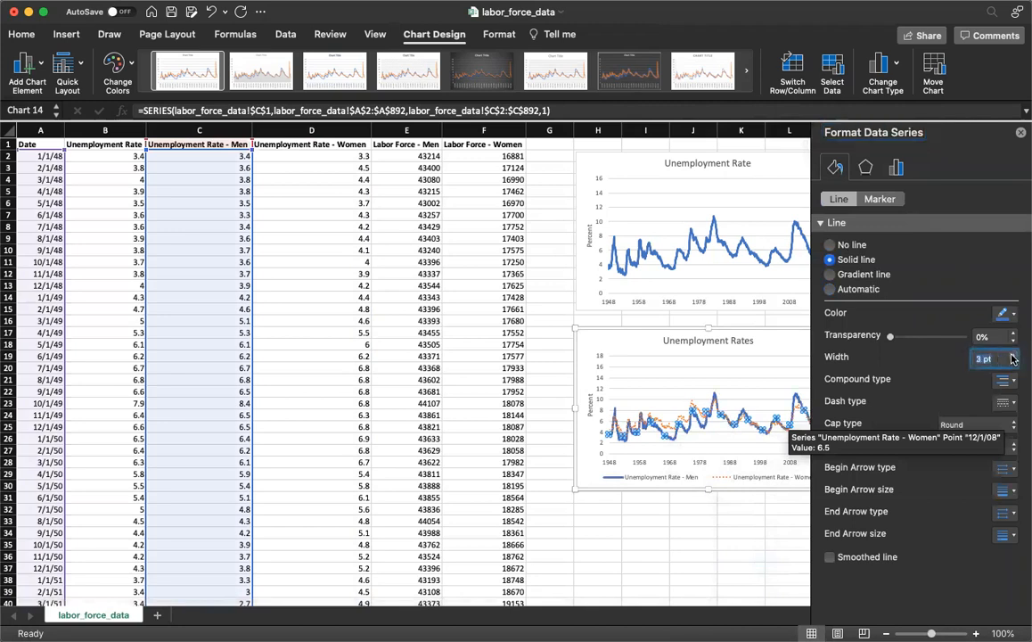
click(707, 452)
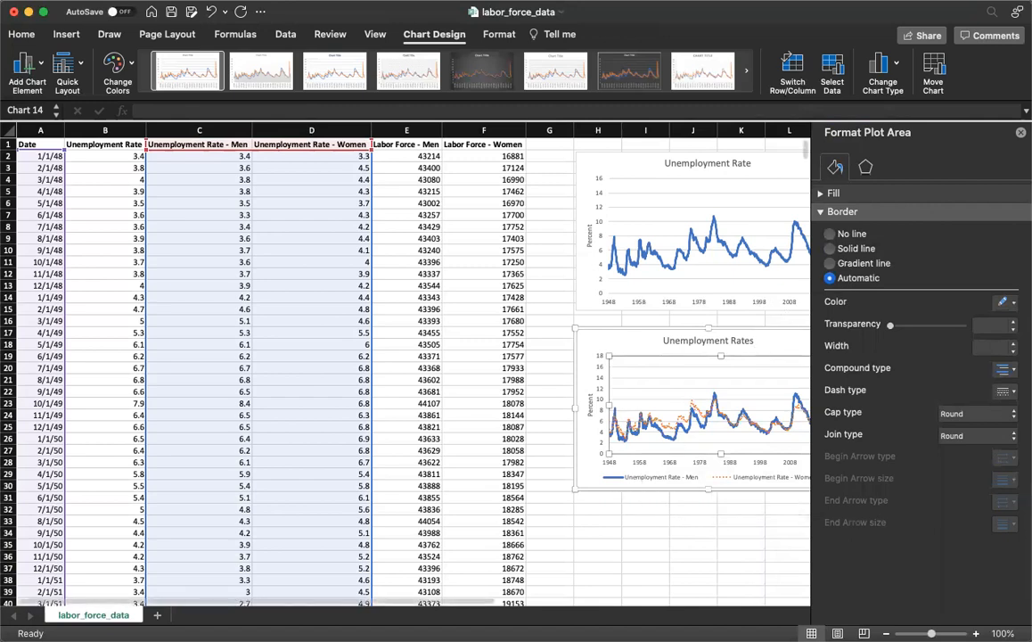
click(1020, 133)
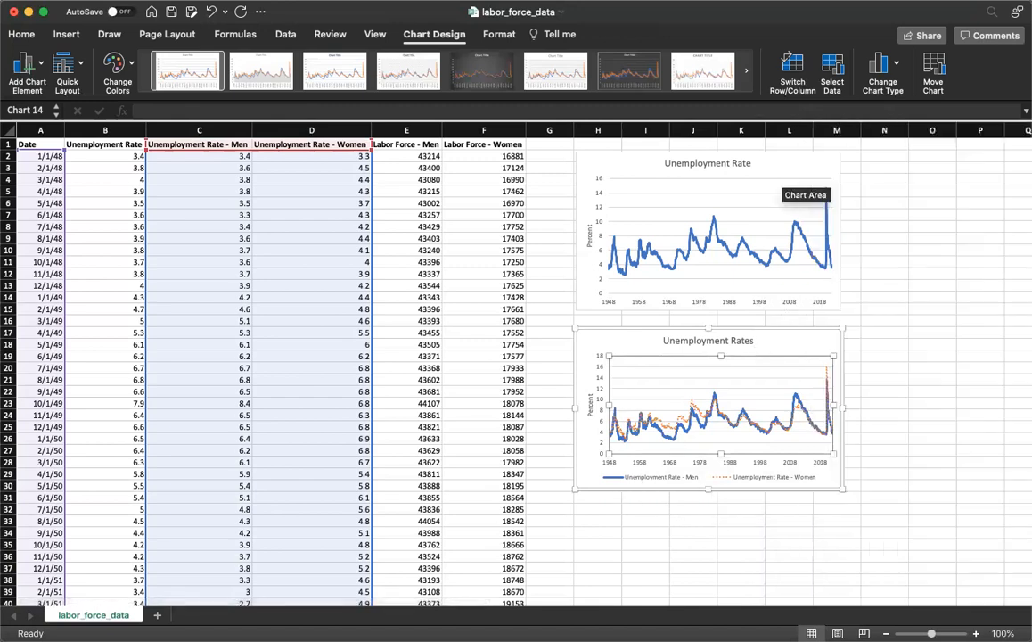
Save the Unemployment Rates chart as a PNG picture named unemployment_rate_men_women.png in the Downloads folder
click(806, 351)
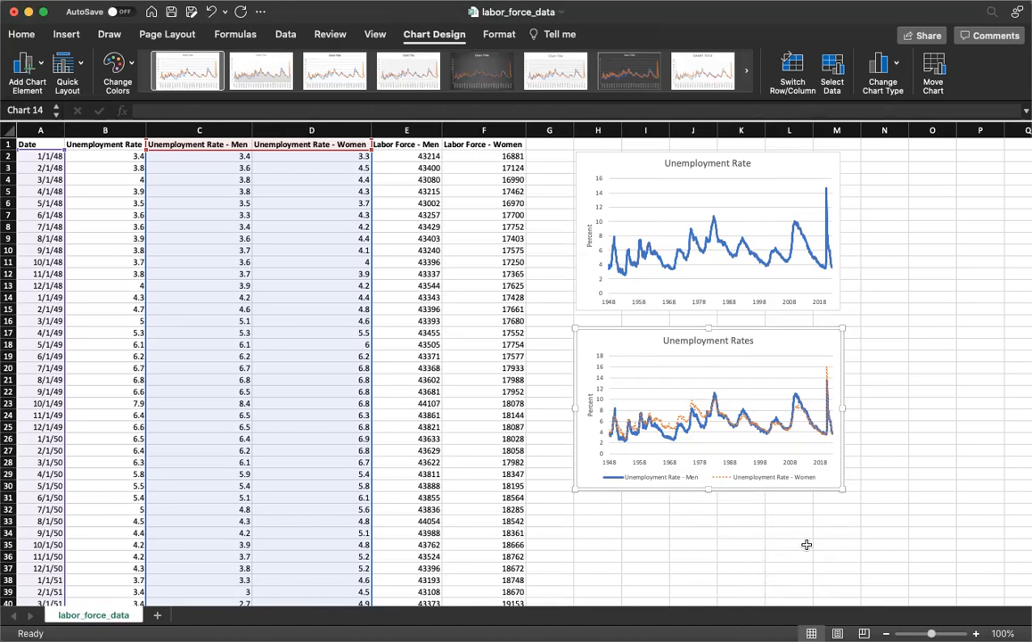
right_click(801, 341)
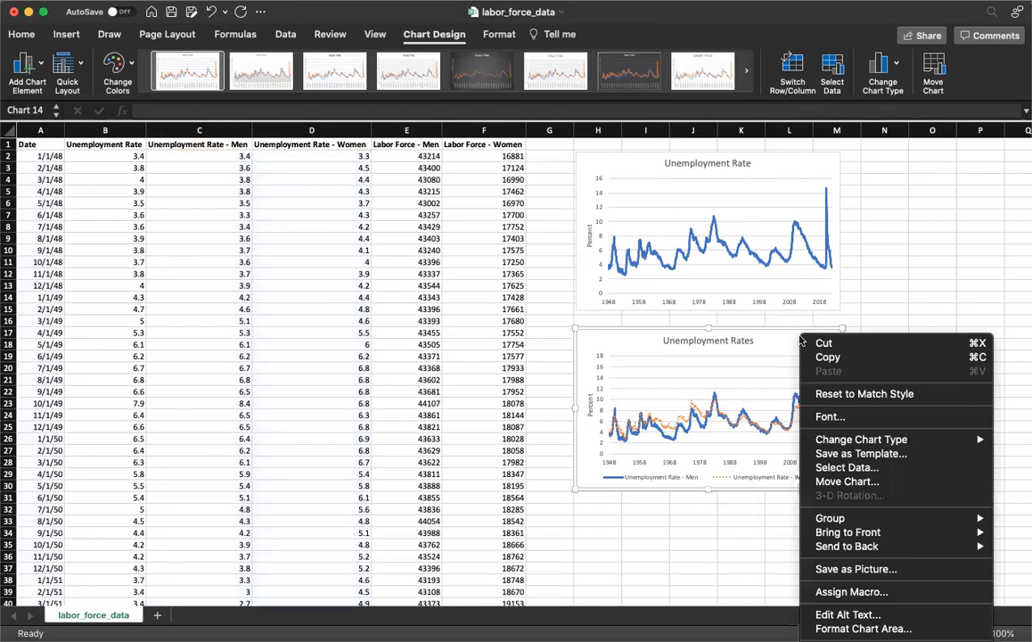
click(856, 570)
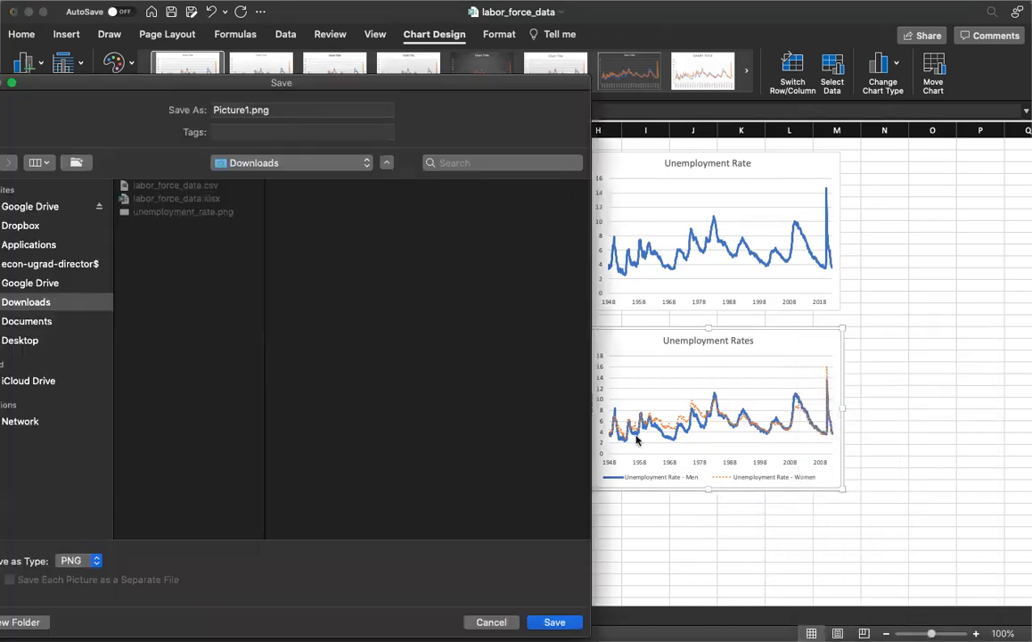
click(234, 211)
click(301, 110)
text(_men_)
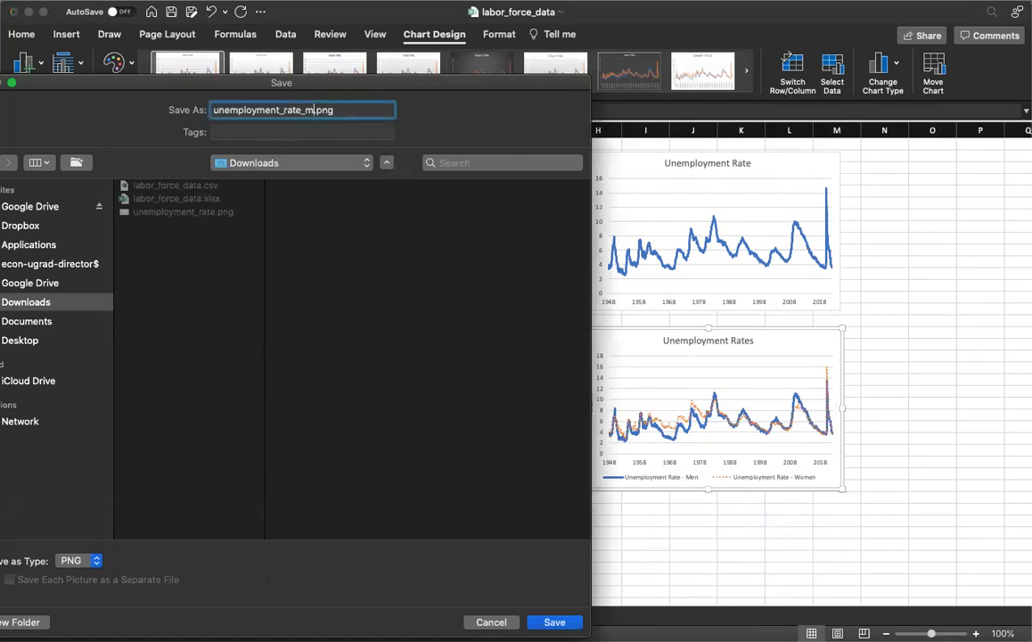
text(women)
key(Return)
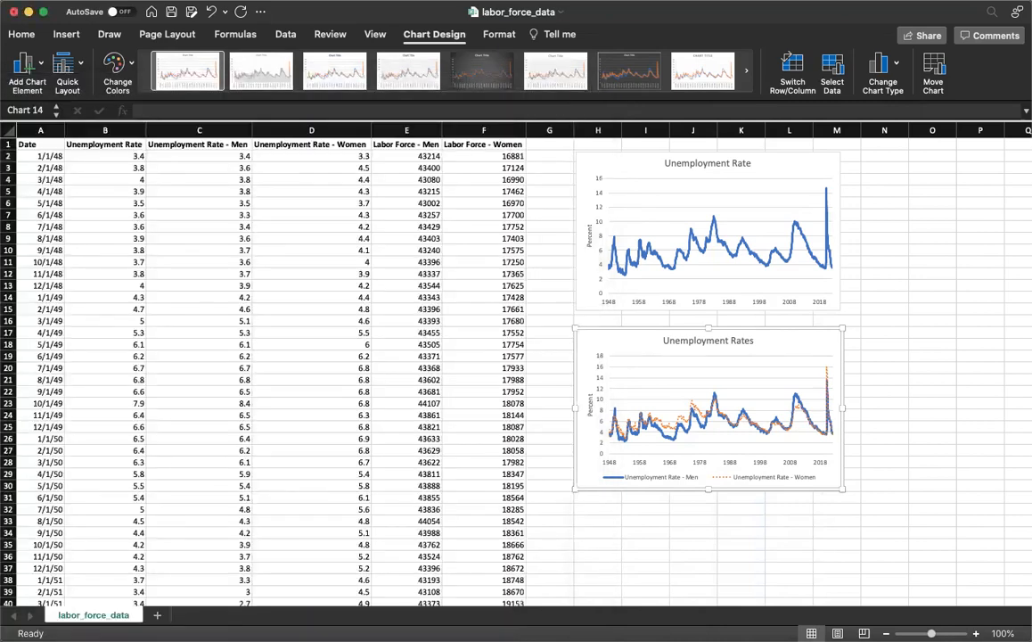